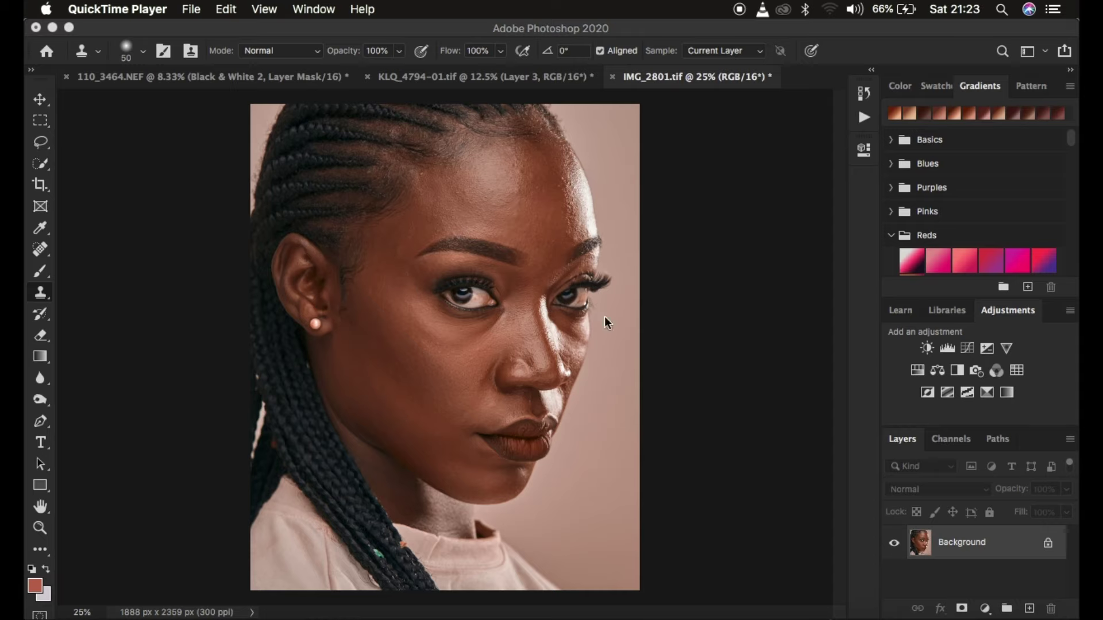
- Duplicate the Background layer twice to create two working copies of the portrait
left_click(1000, 549)
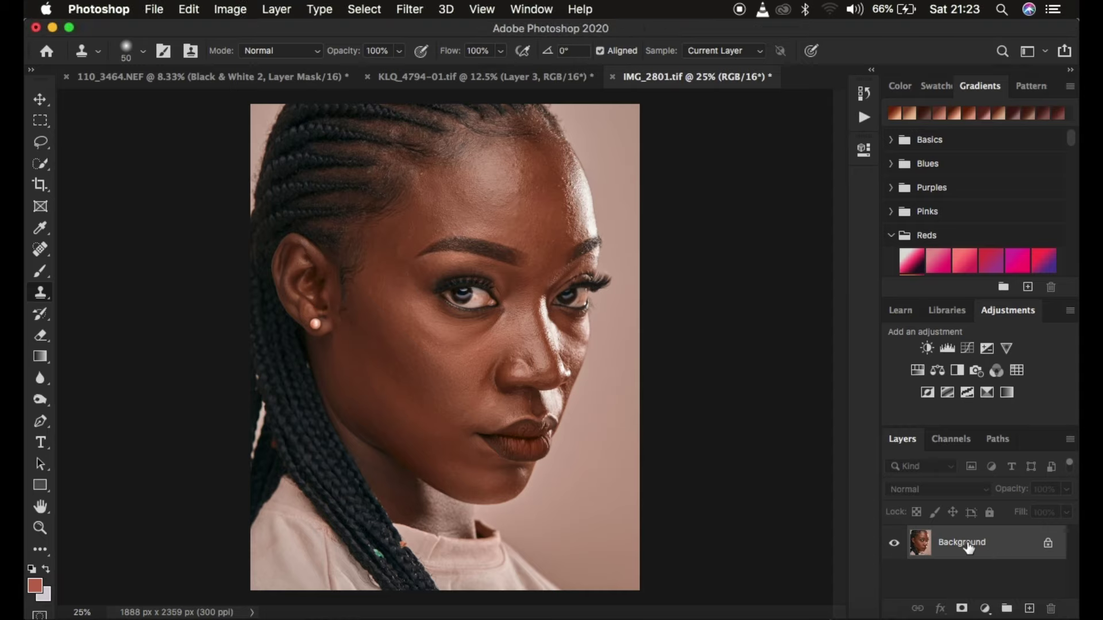
key("super+j")
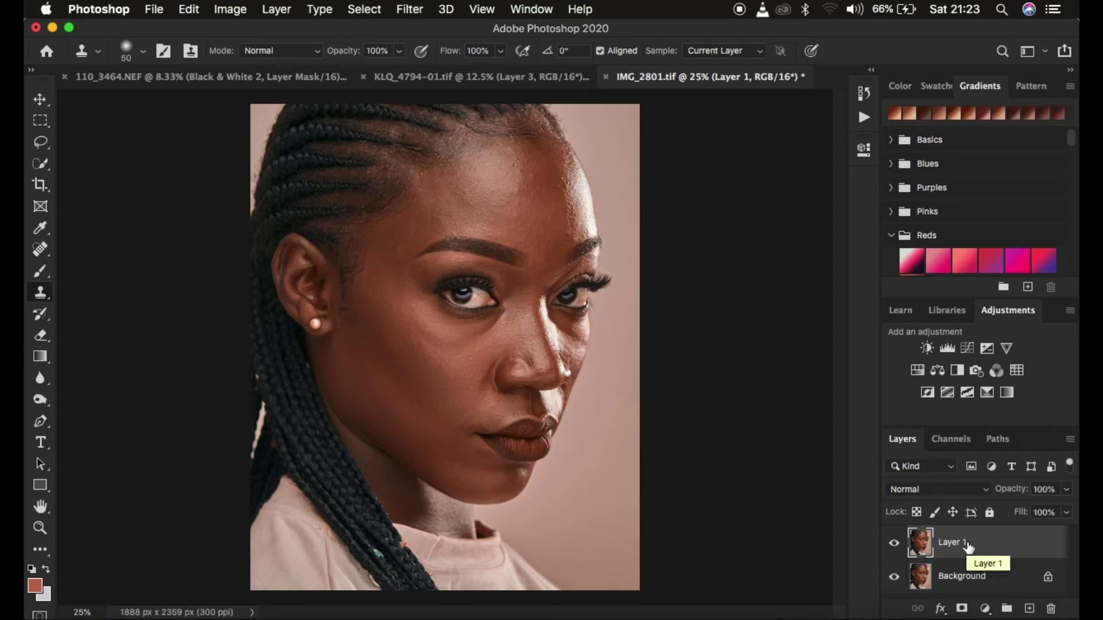
key("super+j")
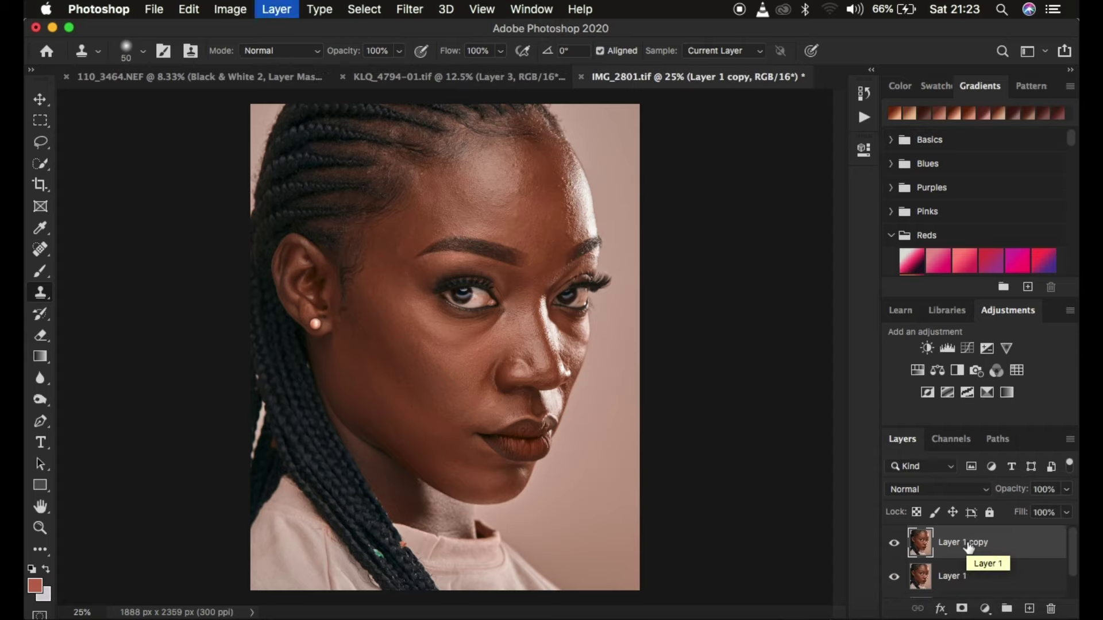
- Rename the lower duplicate layer "low freq" and the upper one "high freq"
double_click(951, 578)
key("BackSpace")
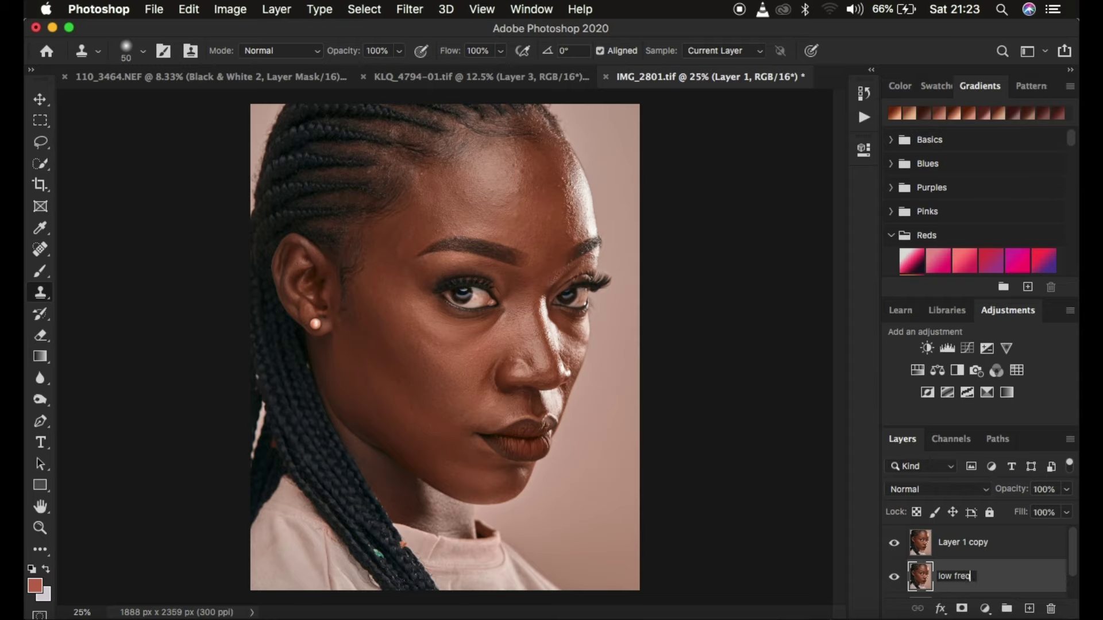
key("Return")
double_click(959, 543)
type("high freq")
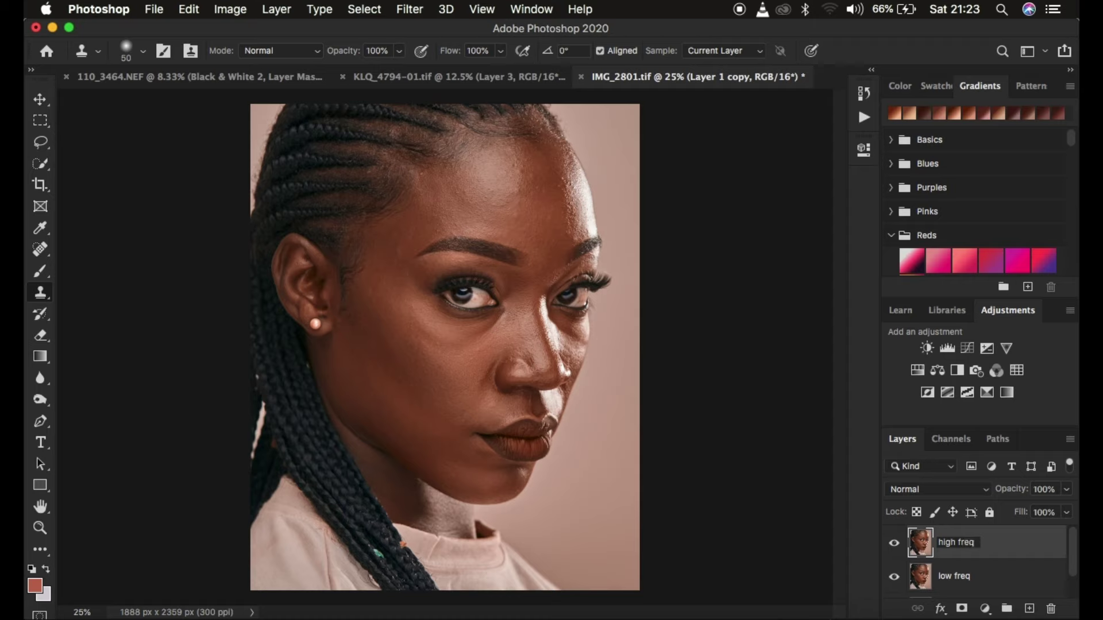
key("Return")
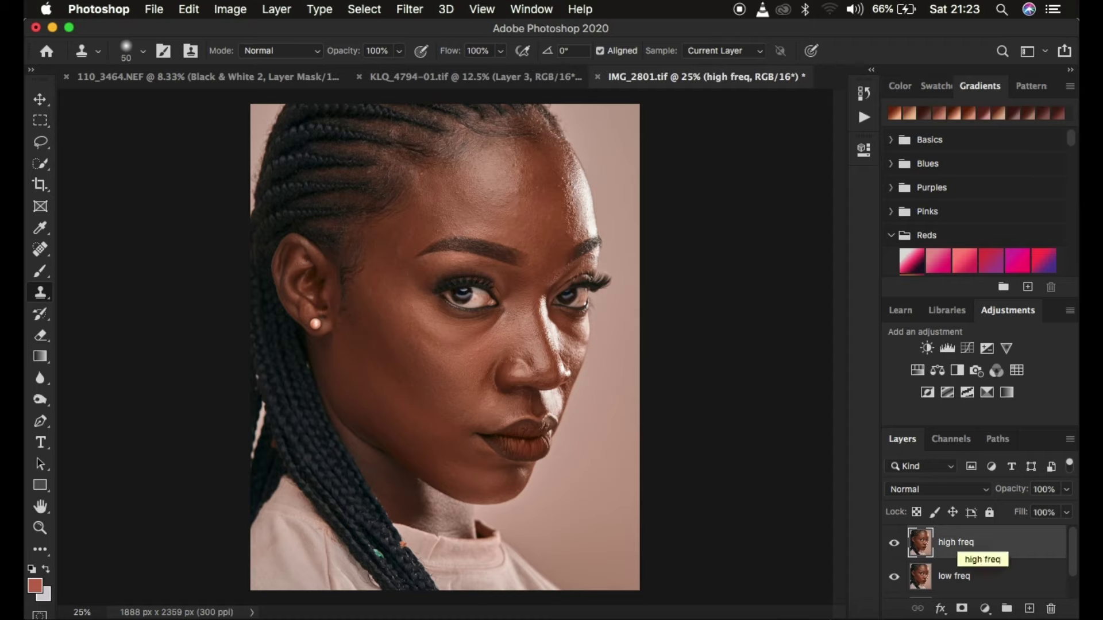
- Hide the high freq layer and open the Gaussian Blur filter for the low freq layer
left_click(984, 582)
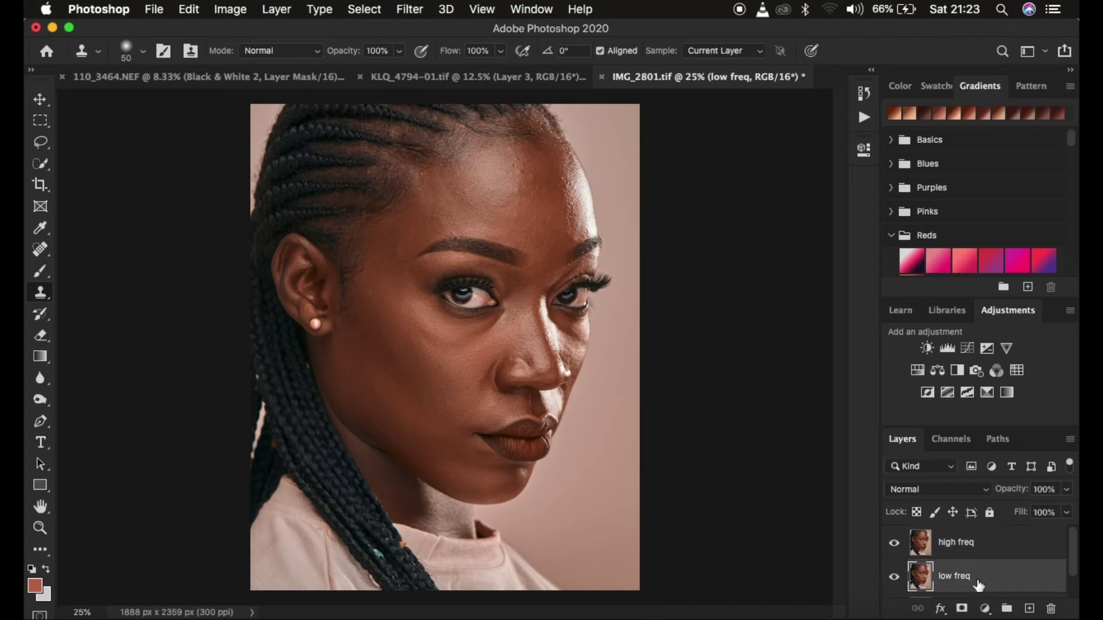
left_click(895, 544)
left_click(404, 8)
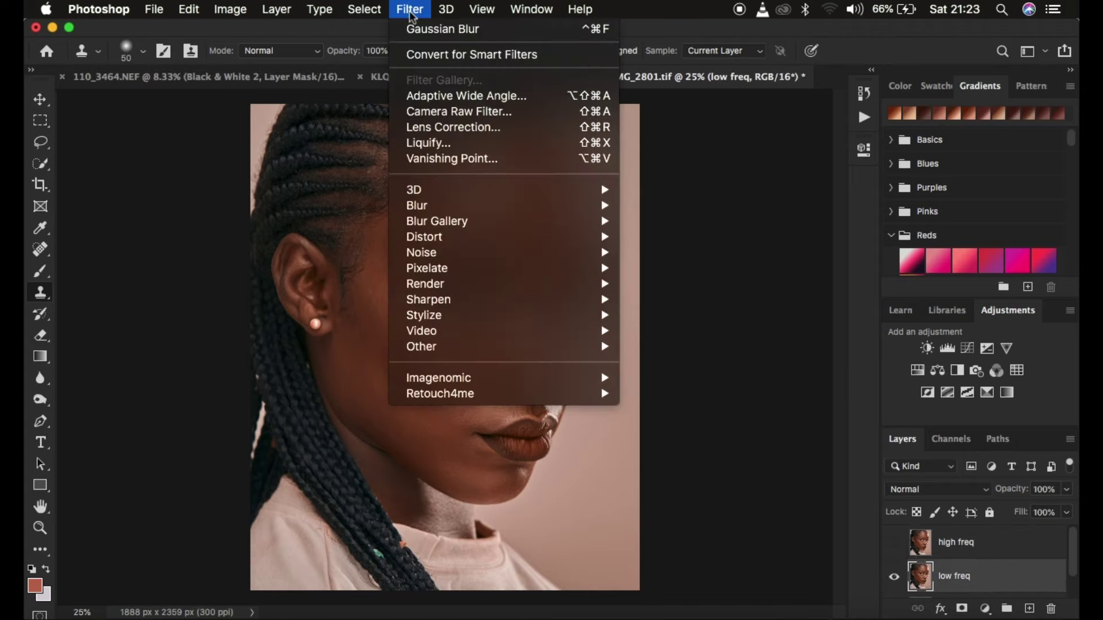
mouse_move(446, 214)
left_click(678, 268)
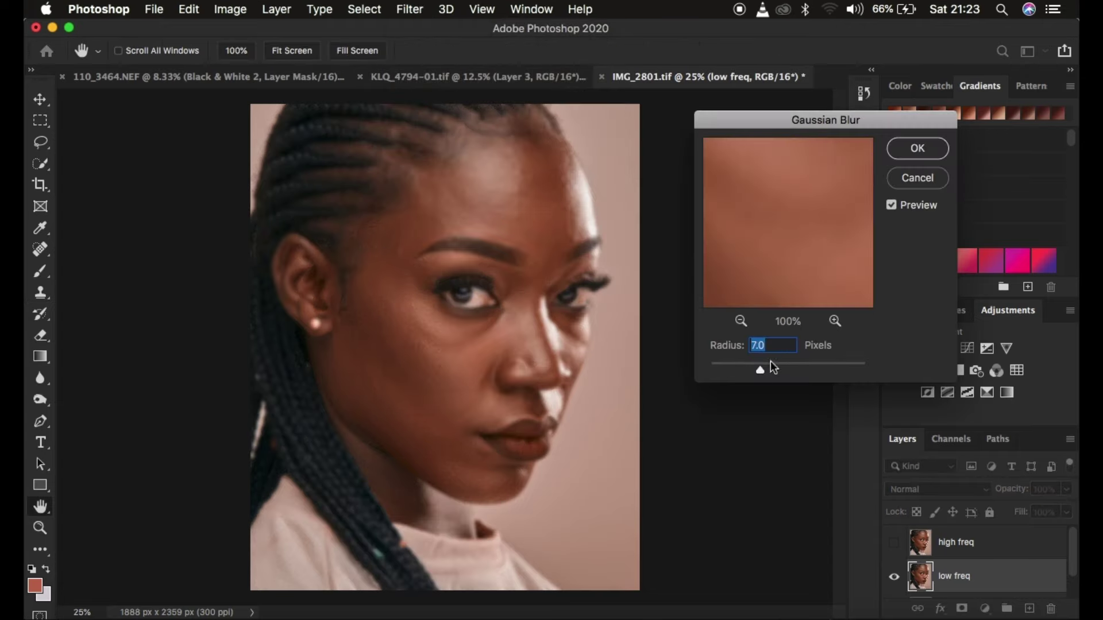
- Lower the blur radius to 0.1 pixels and frame the forehead skin in the filter preview at 50%
left_click_drag(760, 370, 629, 355)
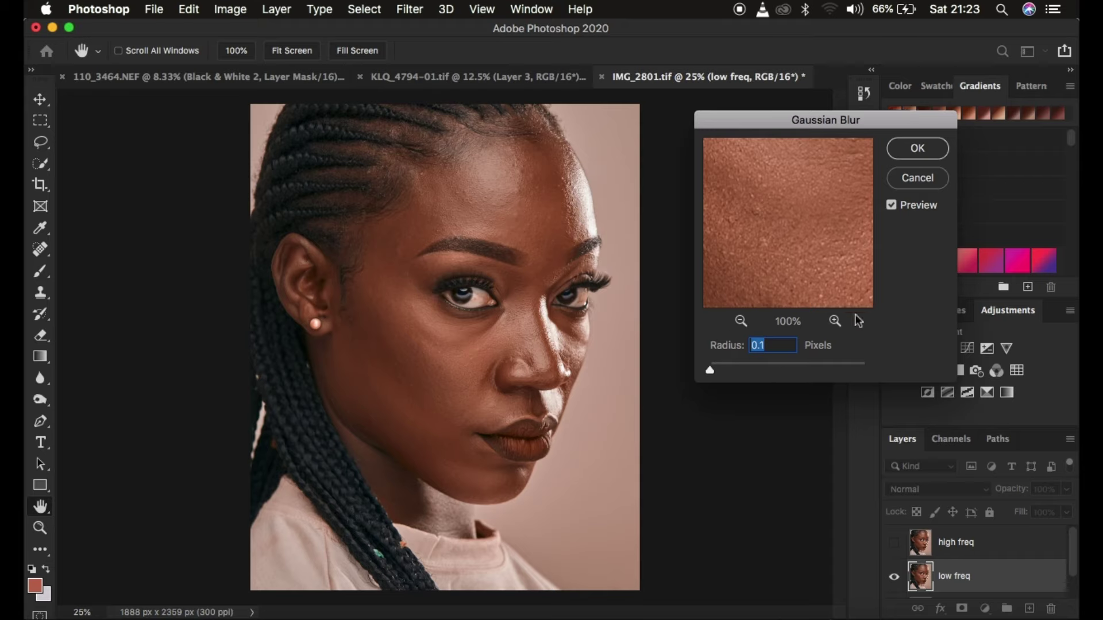
left_click(741, 321)
left_click(741, 321)
left_click(741, 321)
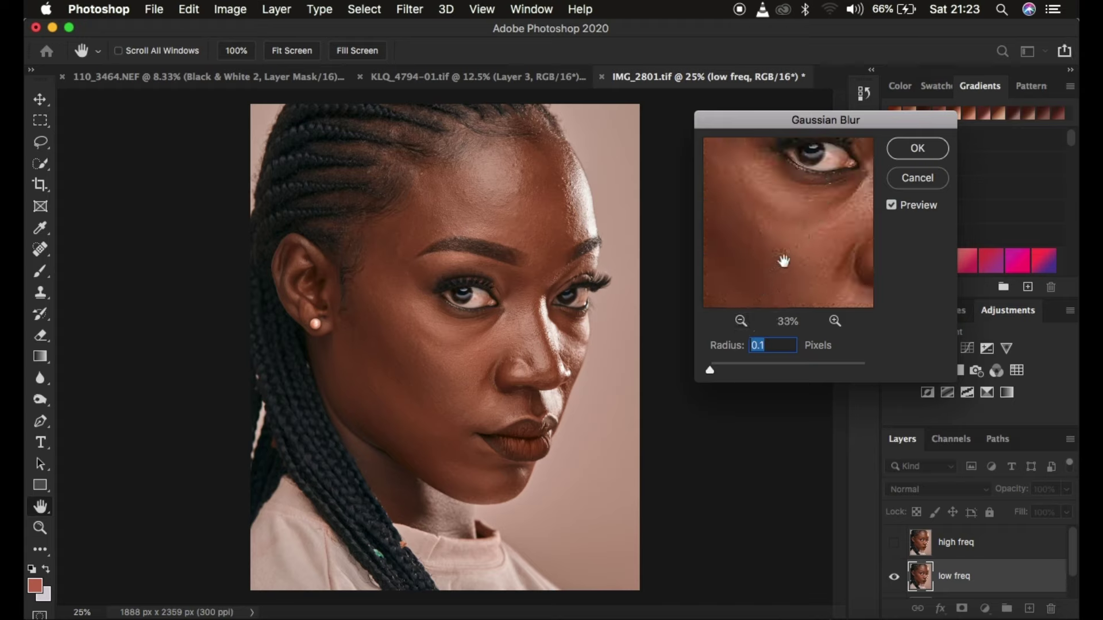
left_click(741, 323)
left_click(742, 323)
left_click_drag(820, 201, 749, 294)
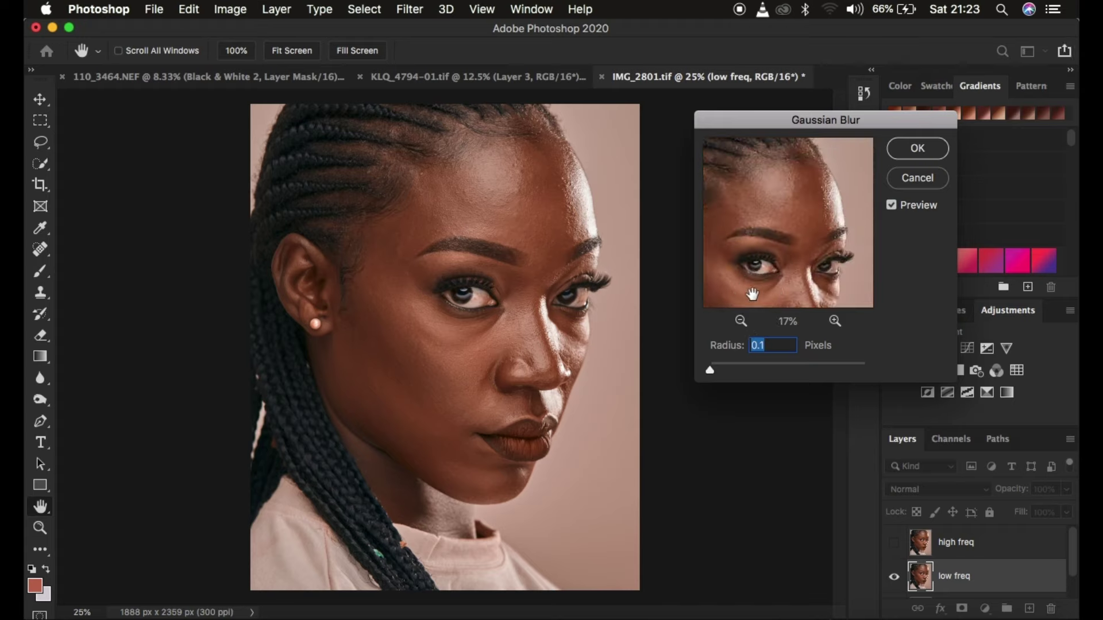
left_click(835, 321)
left_click(836, 321)
left_click_drag(812, 246, 775, 253)
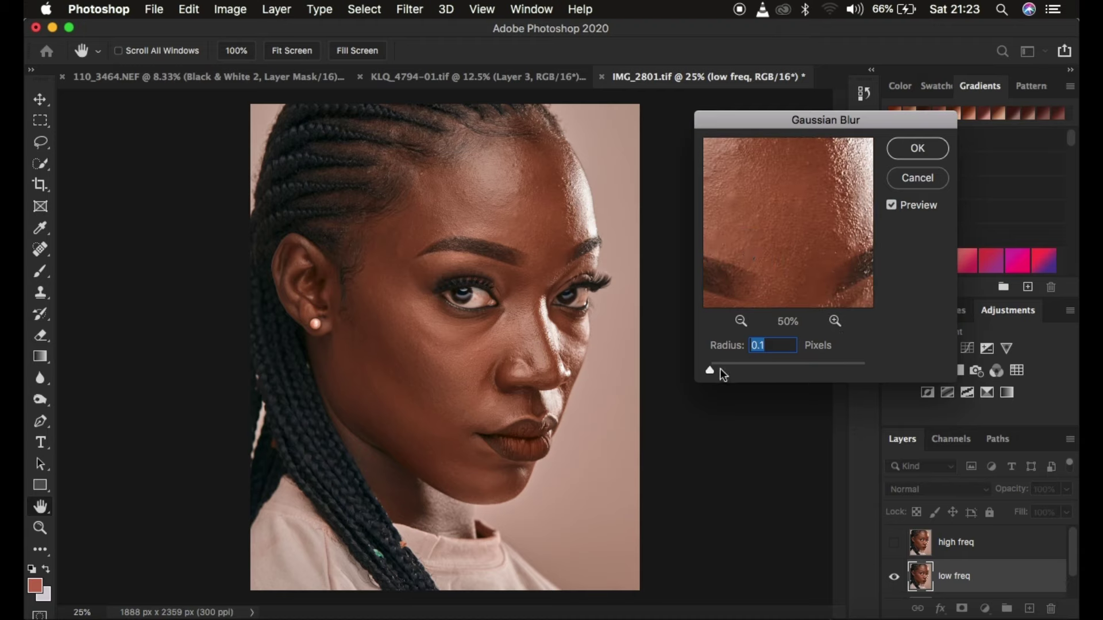
- Apply the Gaussian Blur to the low freq layer with a radius of 7.0 pixels
left_click_drag(711, 372, 740, 371)
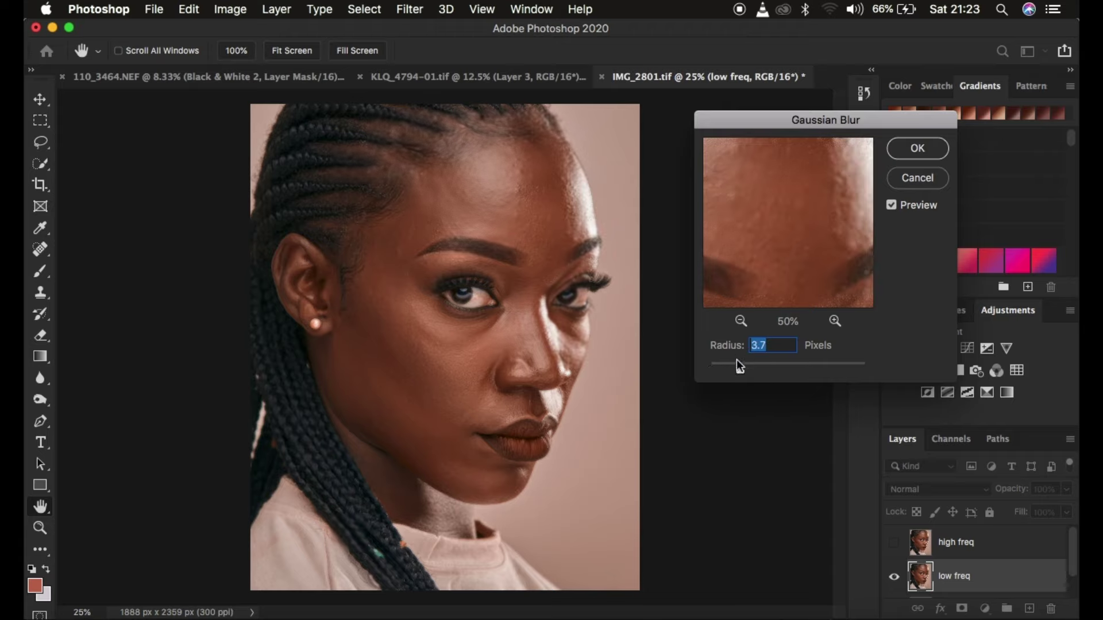
left_click_drag(742, 375, 760, 372)
left_click_drag(792, 233, 795, 237)
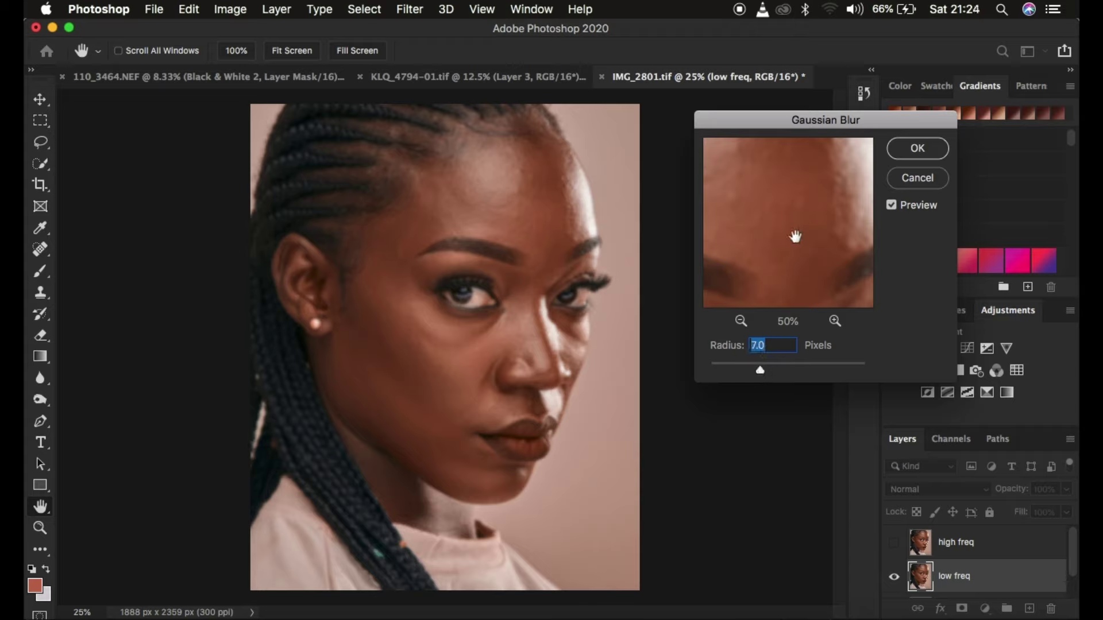
left_click(741, 322)
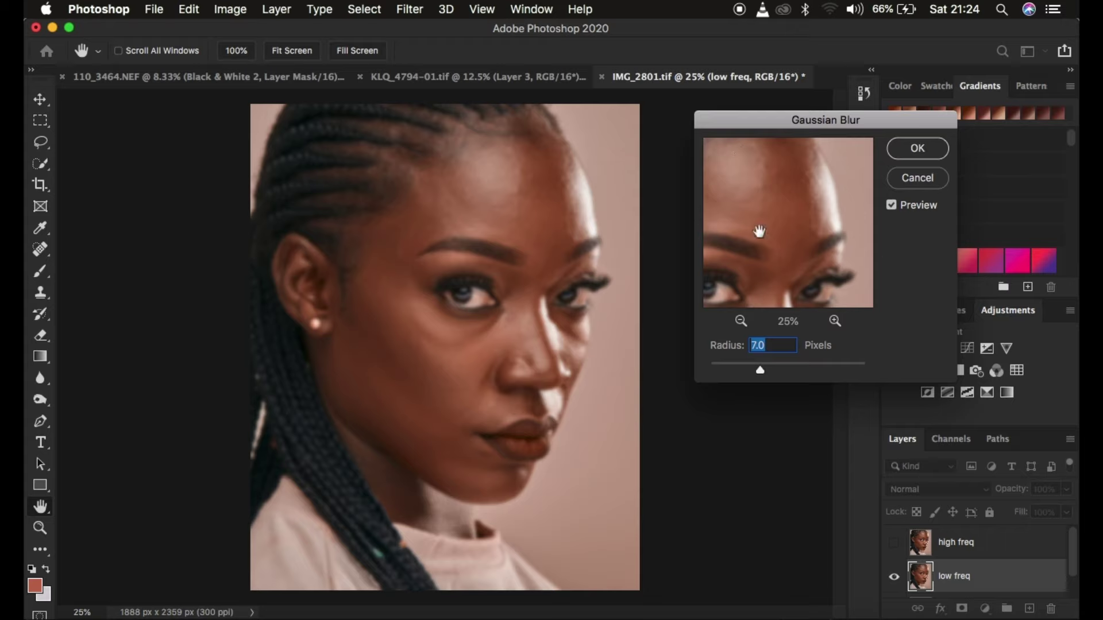
left_click(915, 154)
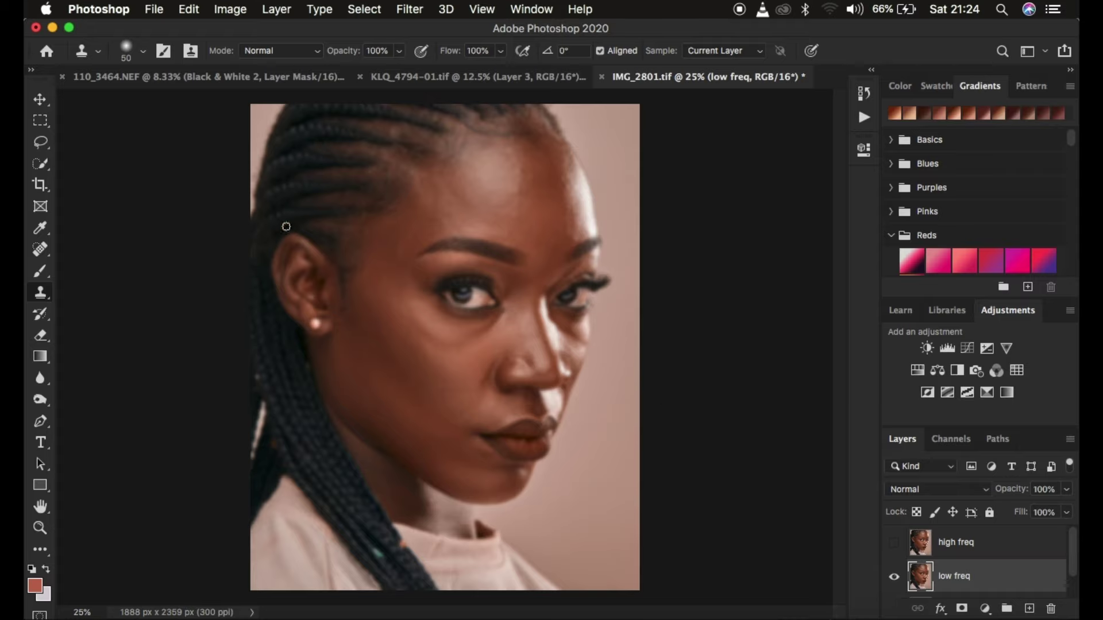
- Show the high freq layer and open Apply Image for it with low freq as the source layer
left_click(987, 554)
left_click(893, 542)
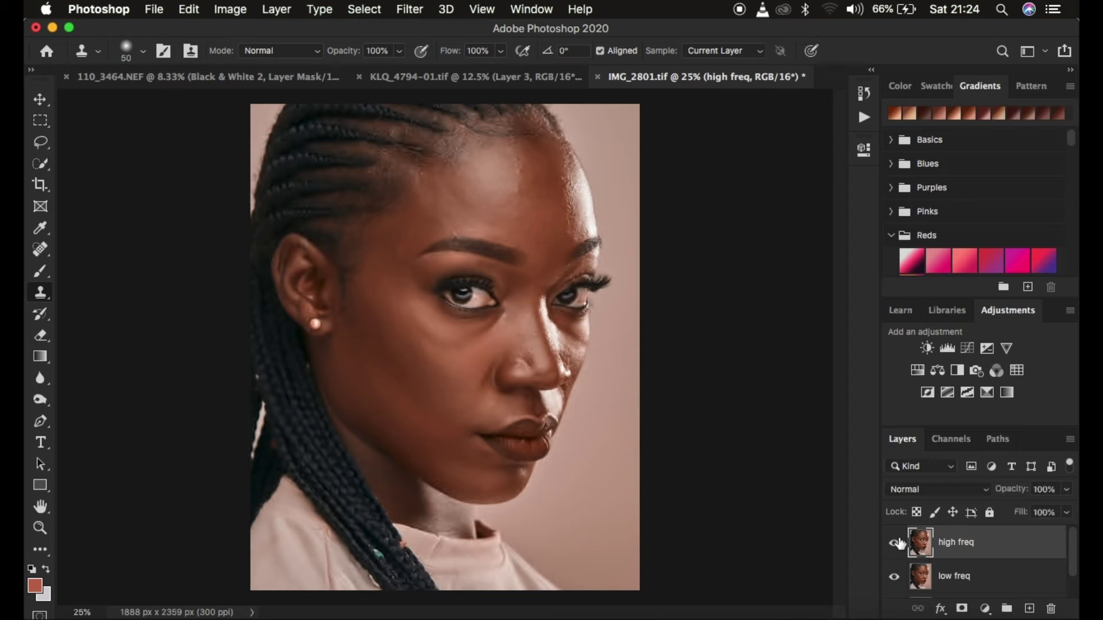
left_click(230, 9)
left_click(274, 256)
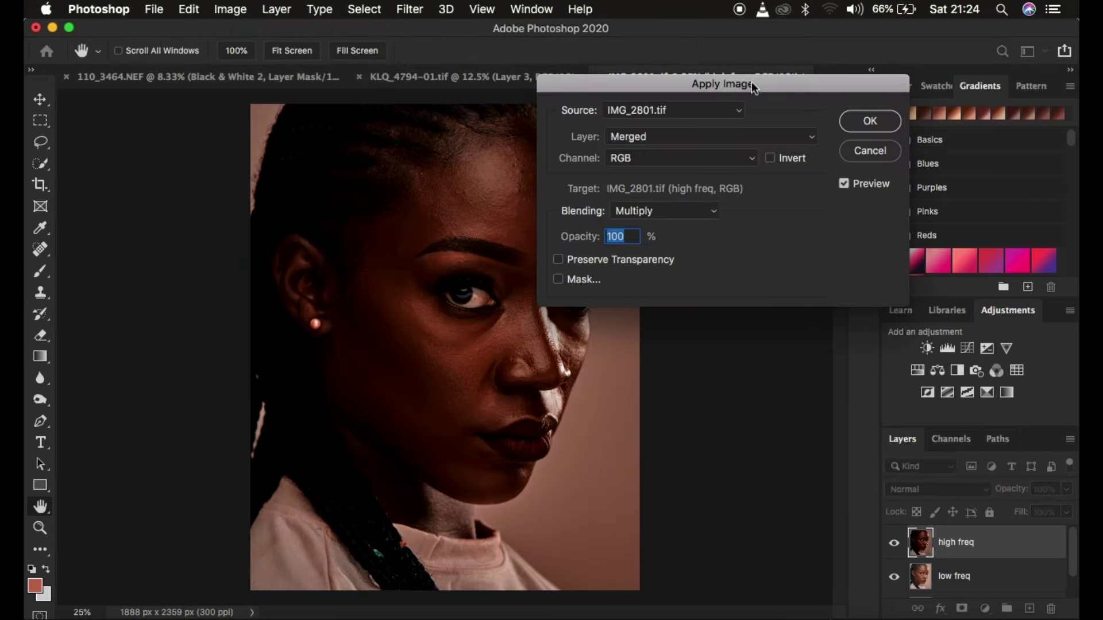
left_click_drag(752, 82, 831, 110)
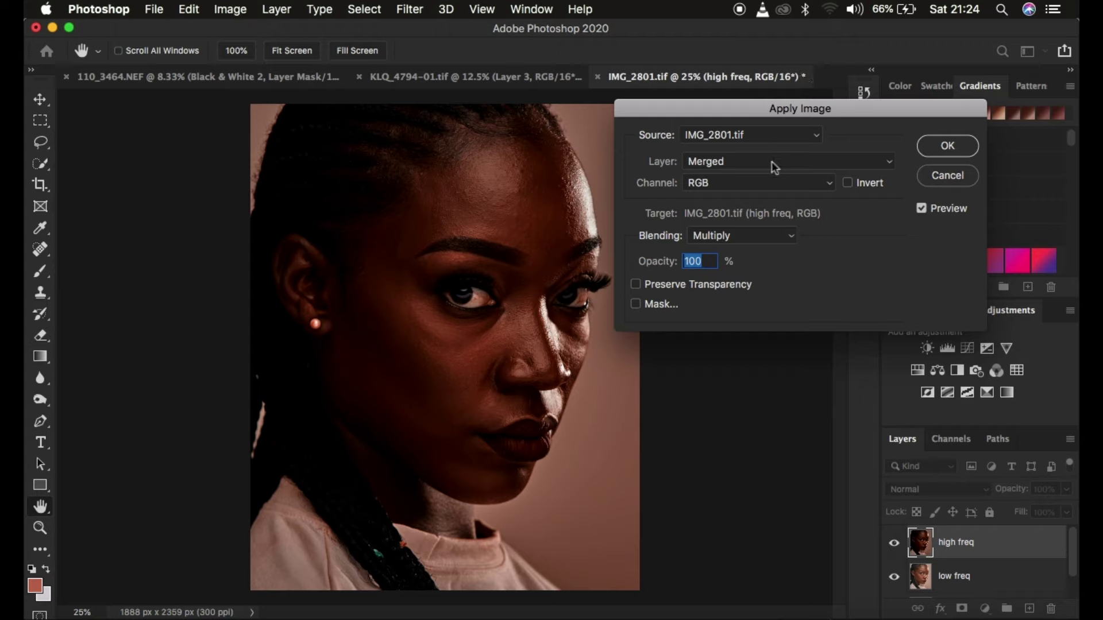
left_click(718, 136)
left_click(718, 136)
left_click(711, 158)
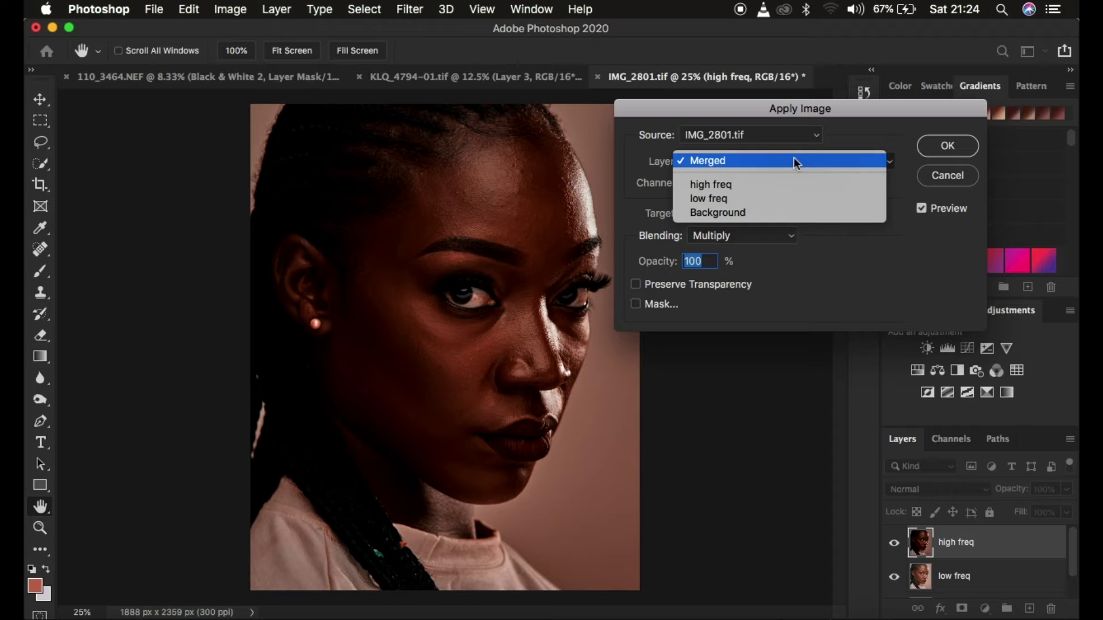
left_click(728, 199)
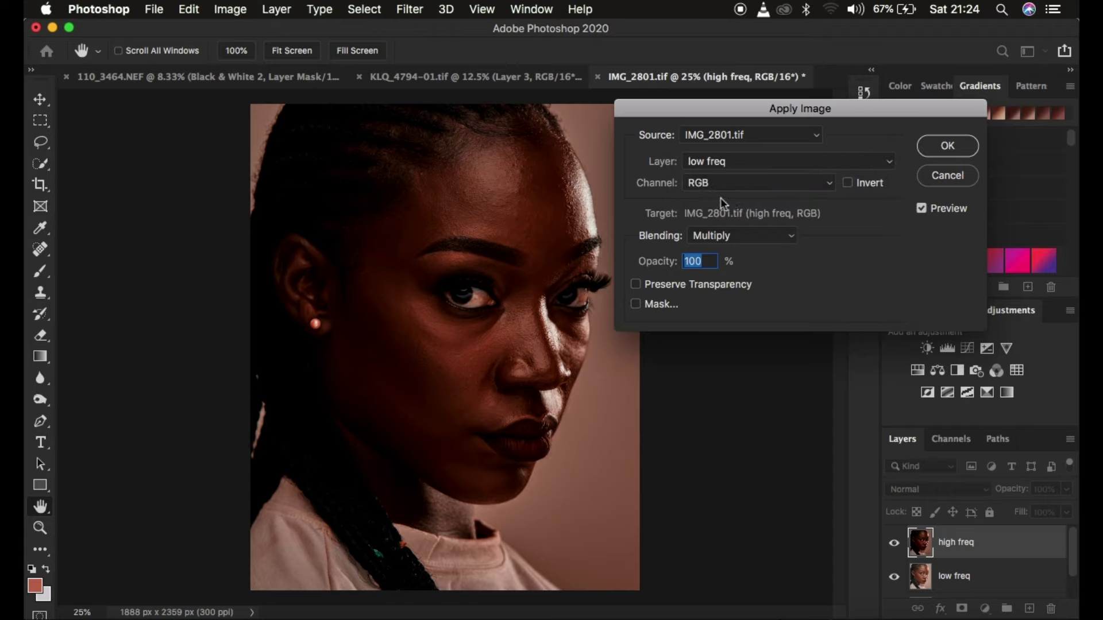
- Try Add blending in Apply Image, switching the inversion of the source channel on and off
left_click(721, 185)
left_click(722, 185)
left_click(747, 236)
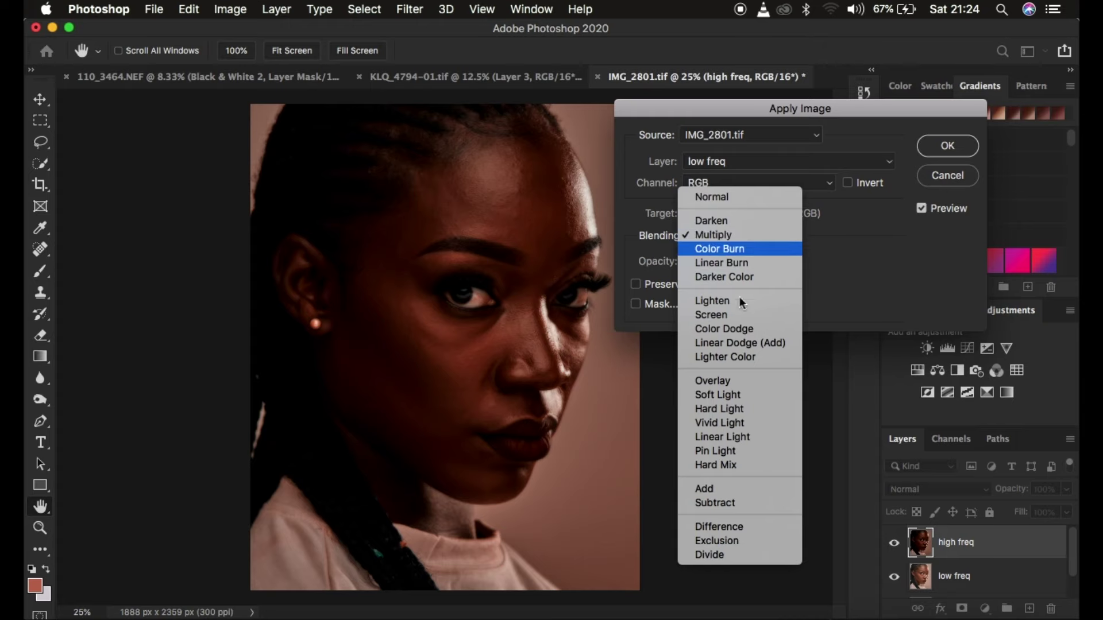
left_click(726, 487)
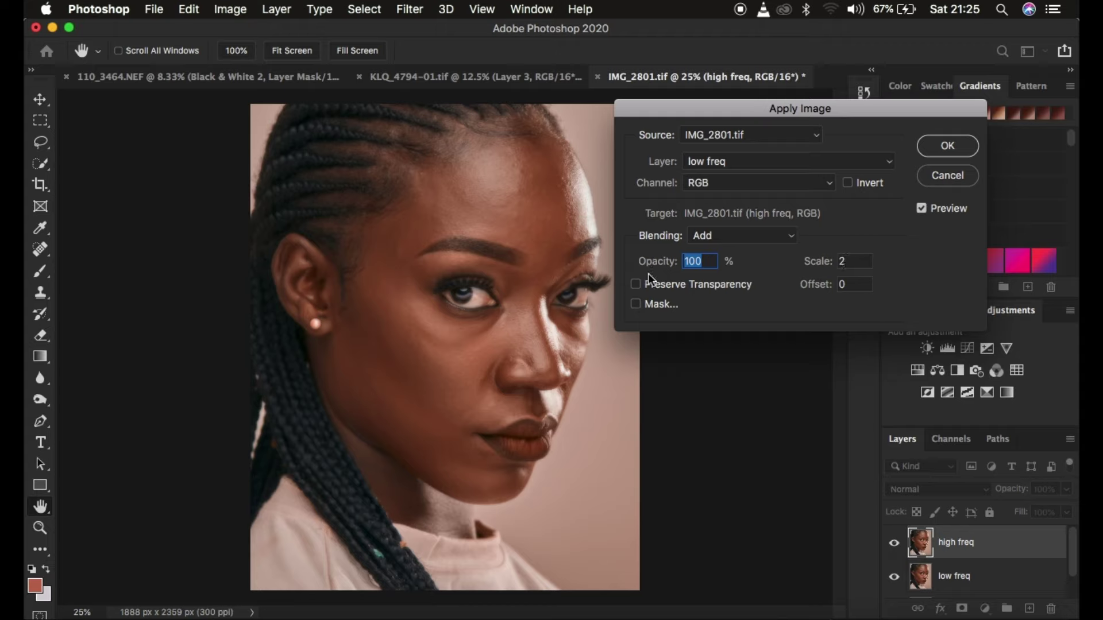
left_click(848, 184)
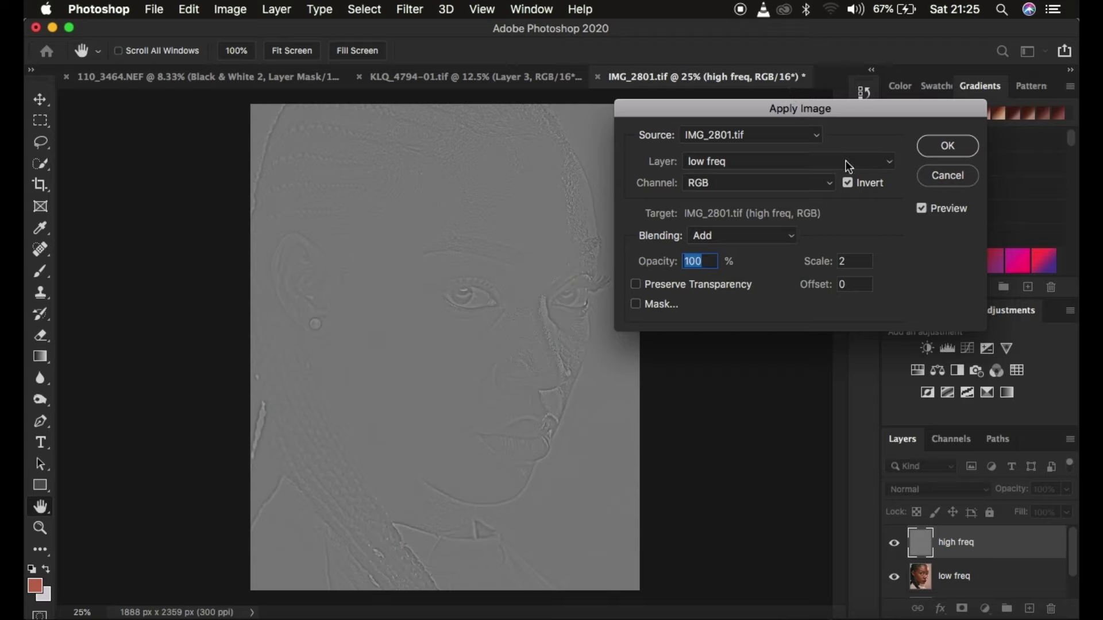
left_click(848, 183)
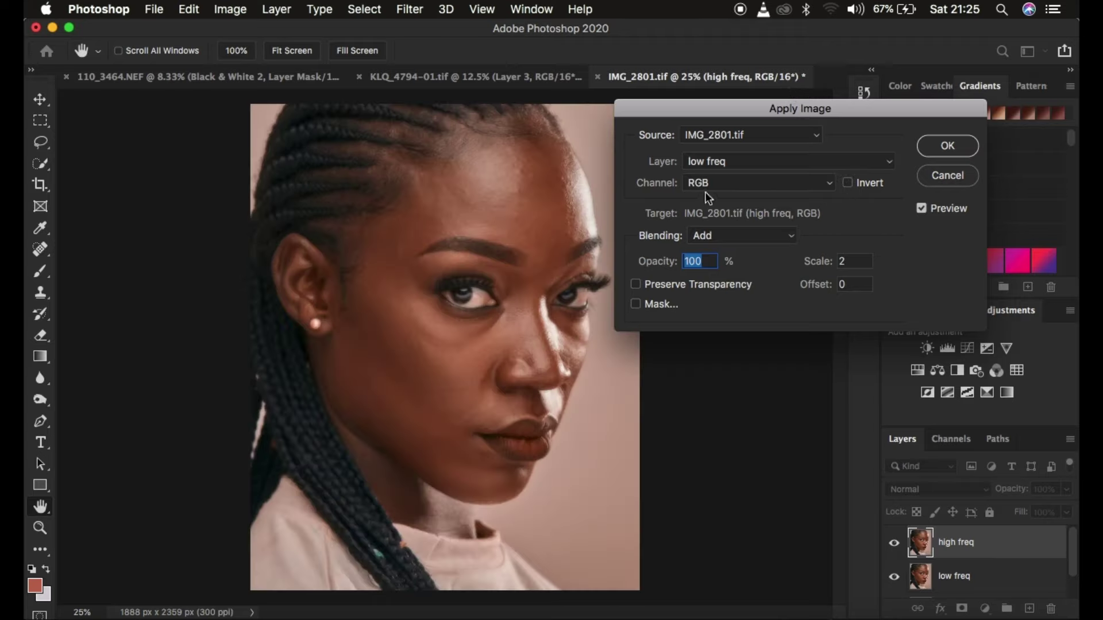
- Try Subtract blending in Apply Image with the low freq source and the RGB channel
left_click(725, 161)
left_click(725, 163)
left_click(723, 183)
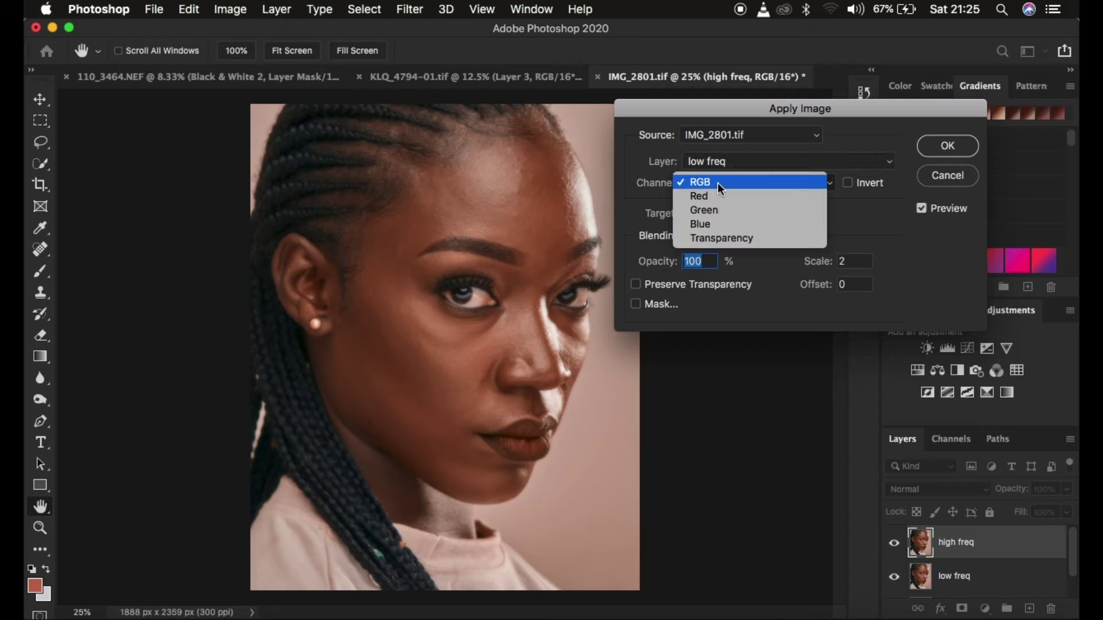
left_click(723, 185)
left_click(717, 236)
left_click(715, 248)
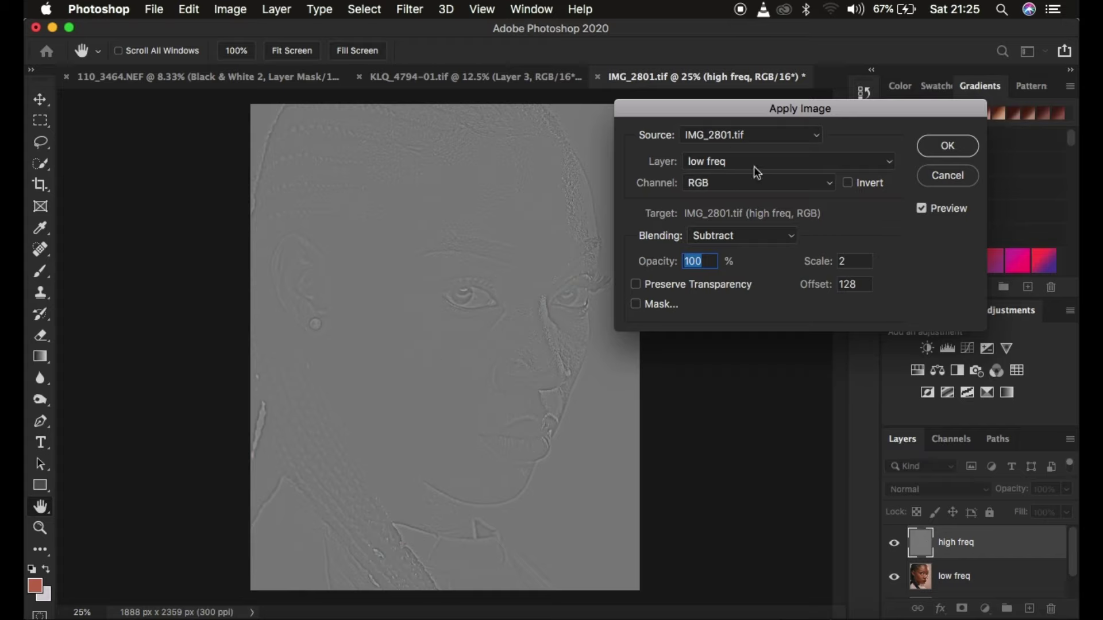
- Apply the low freq image to the high freq layer using Add blending with the RGB channel inverted
left_click(725, 233)
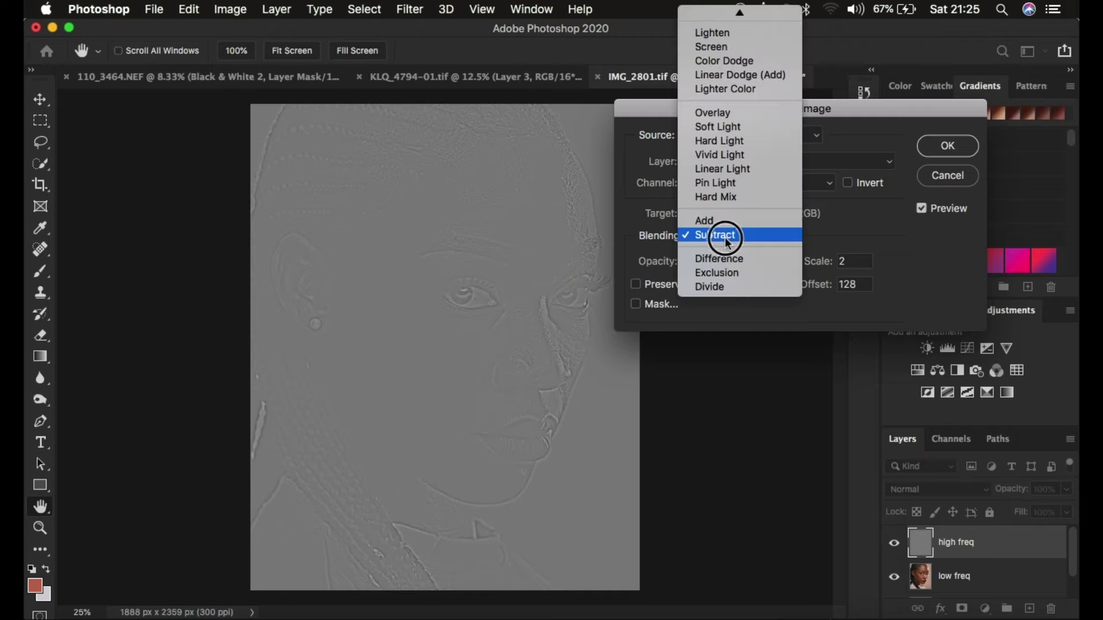
left_click(723, 227)
left_click(849, 184)
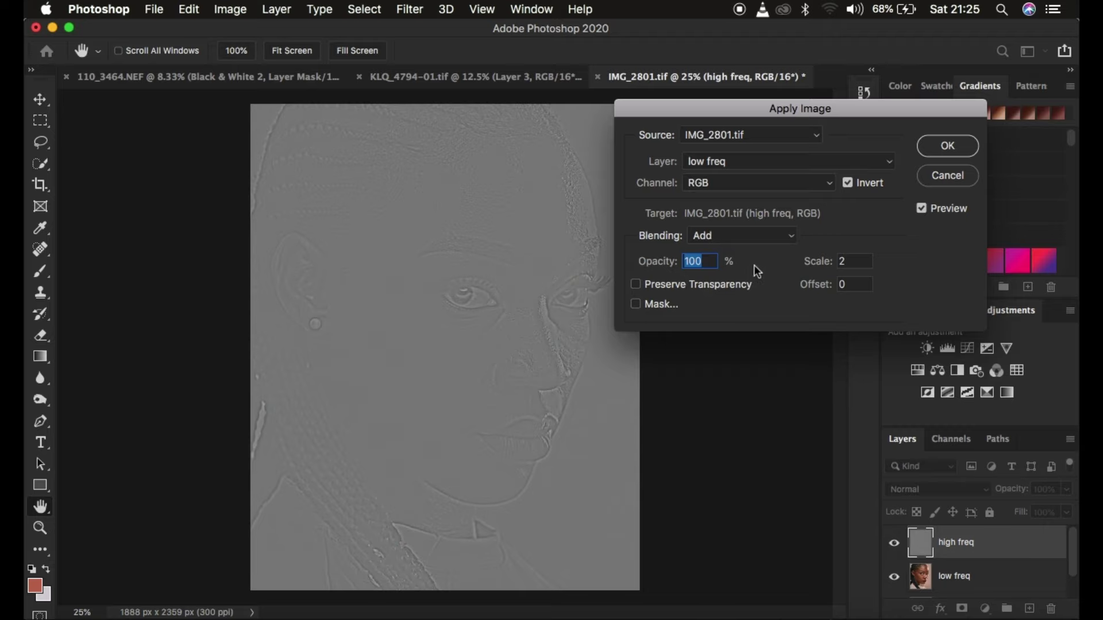
left_click(932, 154)
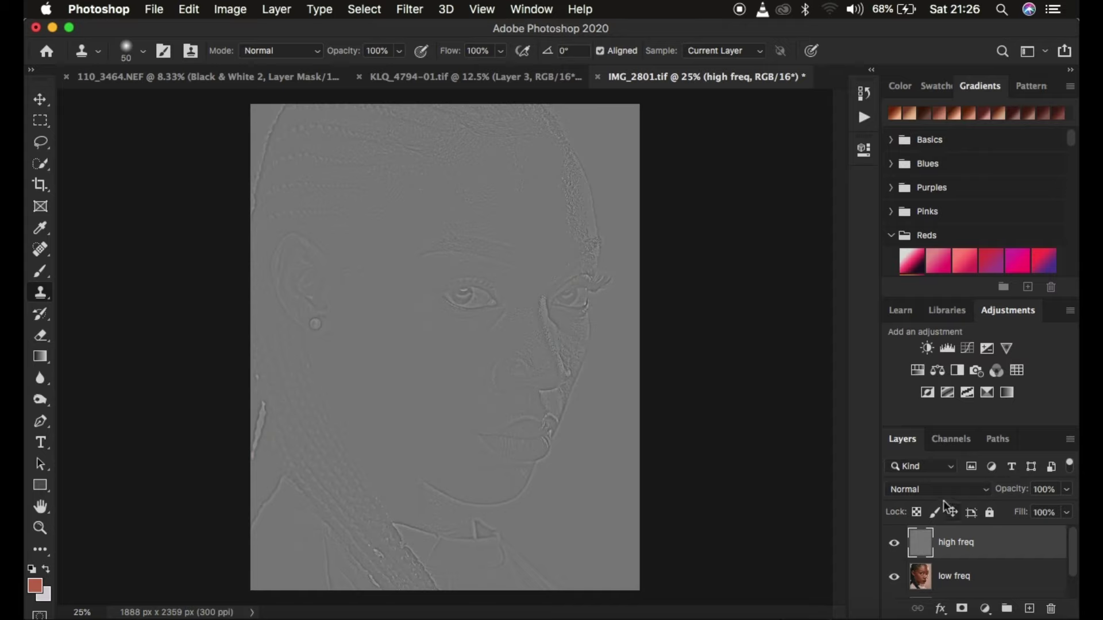
- Set the high freq layer's blend mode to Linear Light
left_click(905, 490)
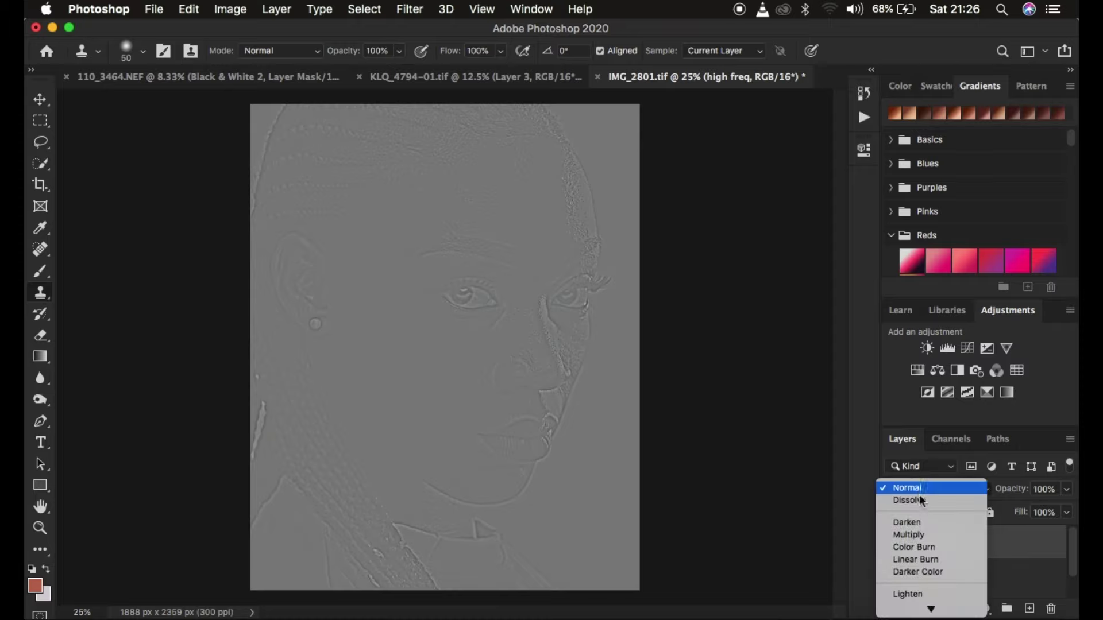
scroll(931, 460, "down", 3)
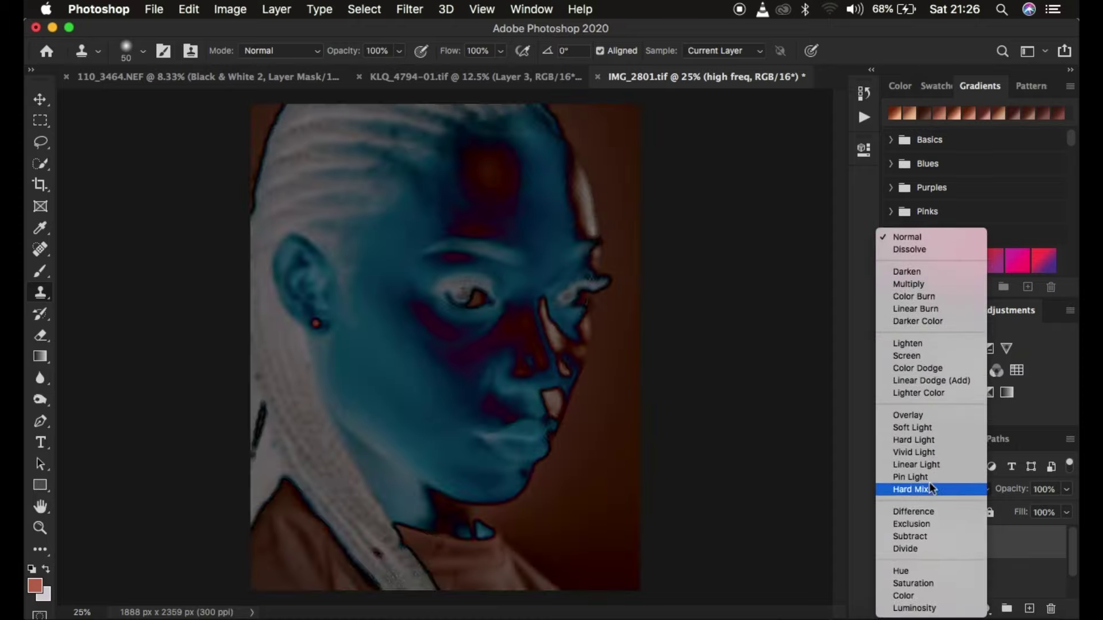
left_click(922, 468)
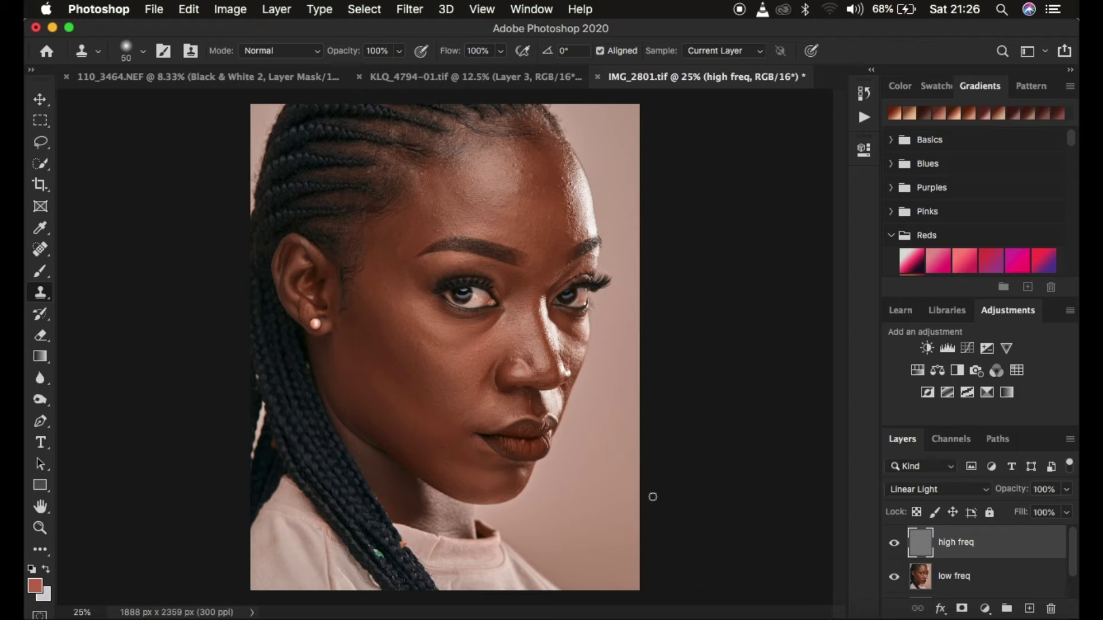
- Group the high freq and low freq layers and name the group FREQ SEP
left_click(988, 572, "shift")
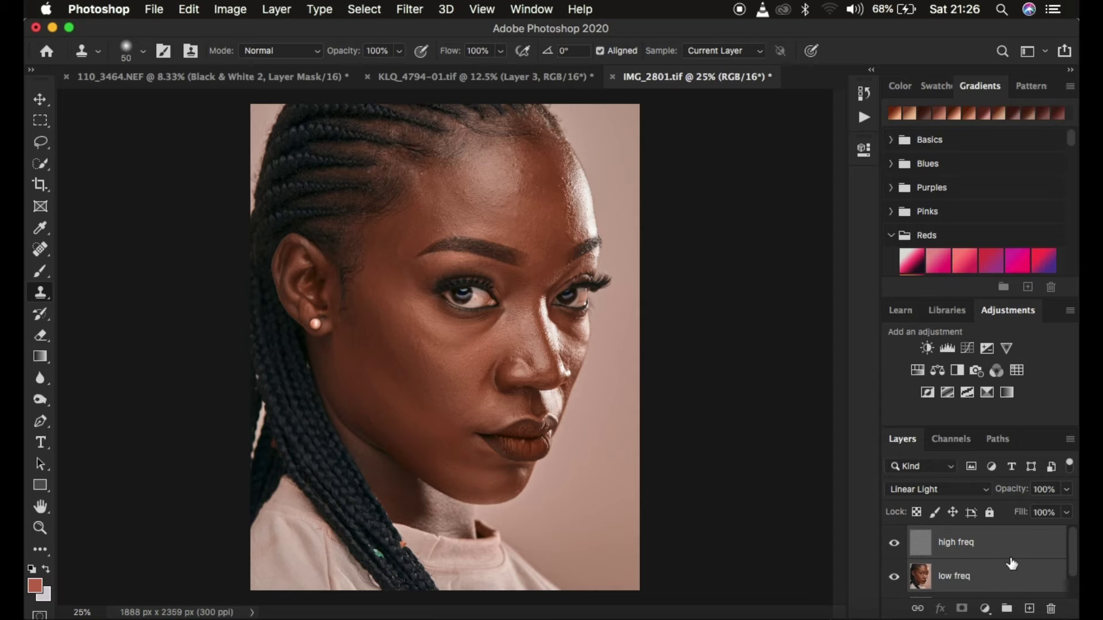
left_click_drag(1022, 549, 1009, 610)
double_click(953, 539)
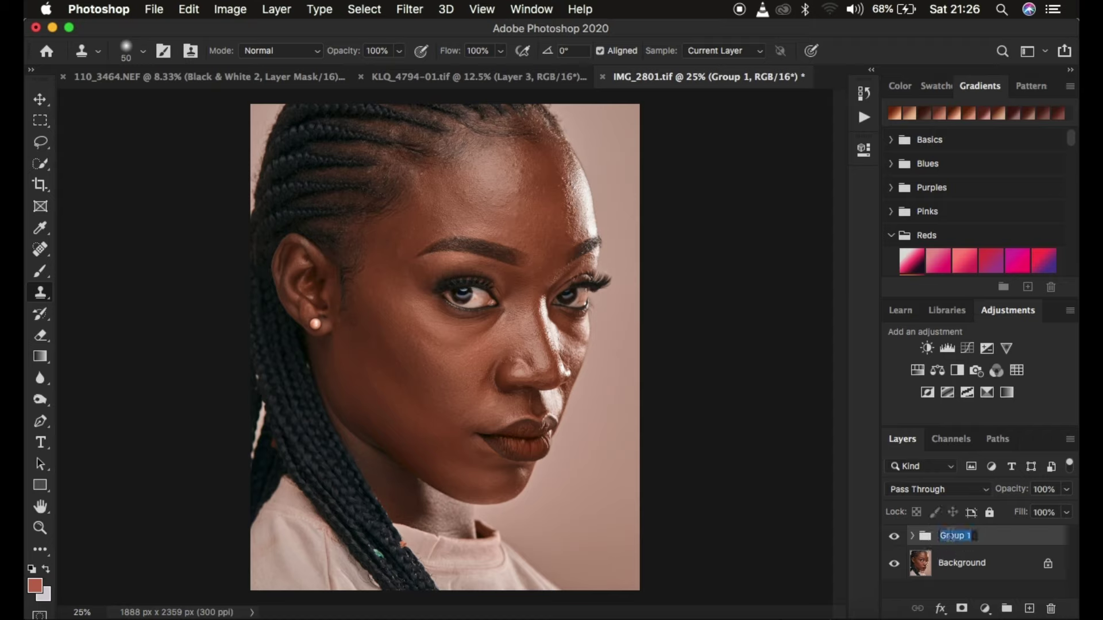
type("FREQ SEP")
key("Return")
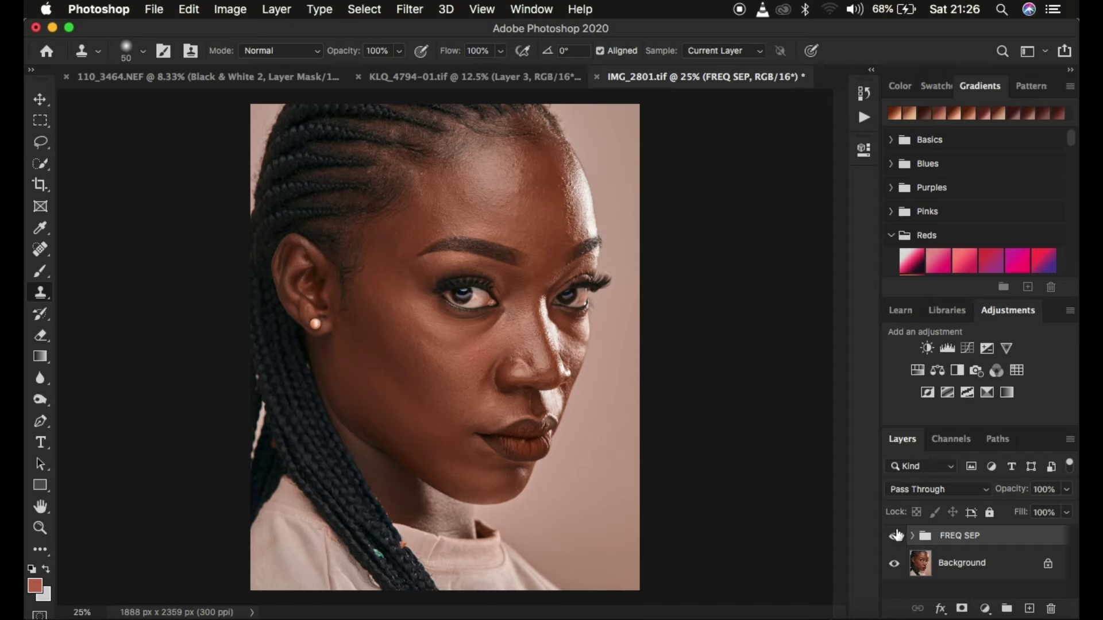
- Expand the FREQ SEP group, select the low freq layer and switch to the Mixer Brush tool
left_click(912, 536)
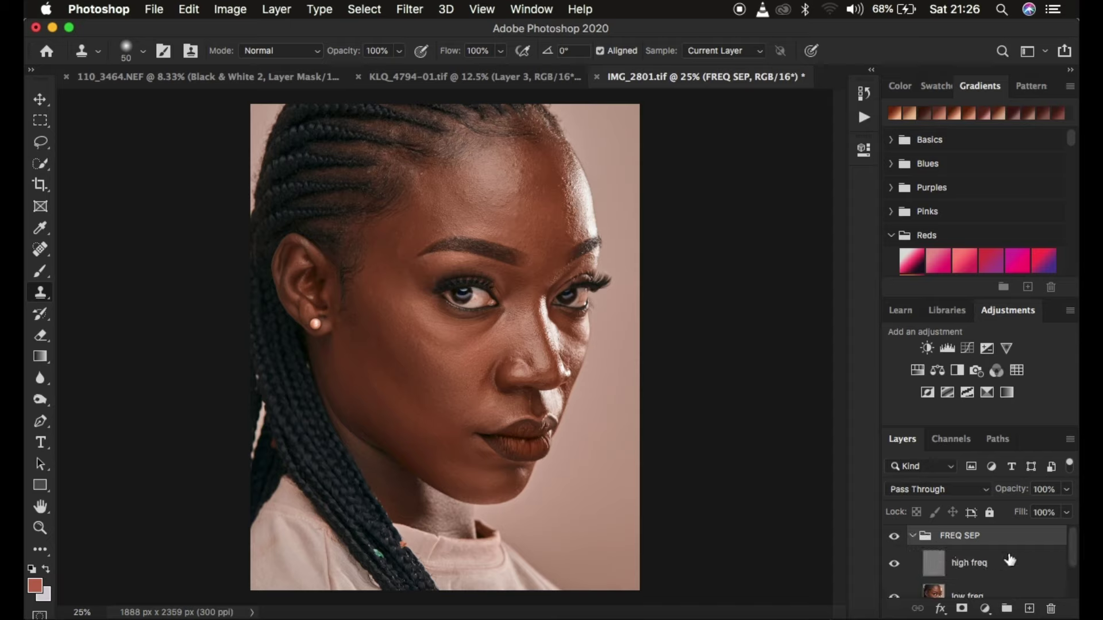
scroll(1007, 560, "down", 2)
left_click(982, 557)
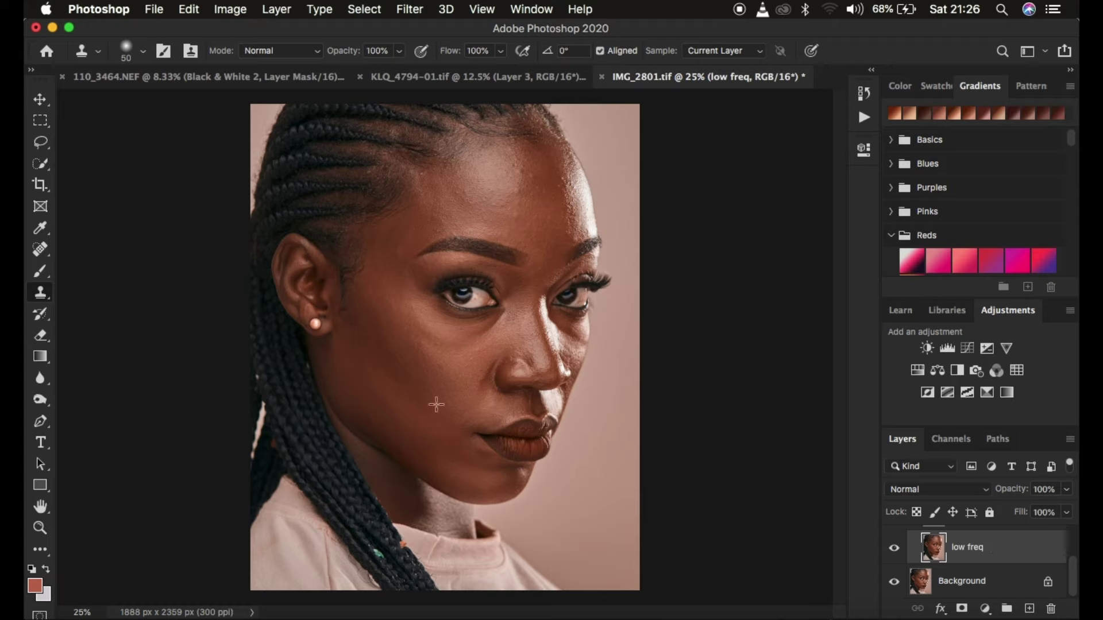
left_click(42, 275)
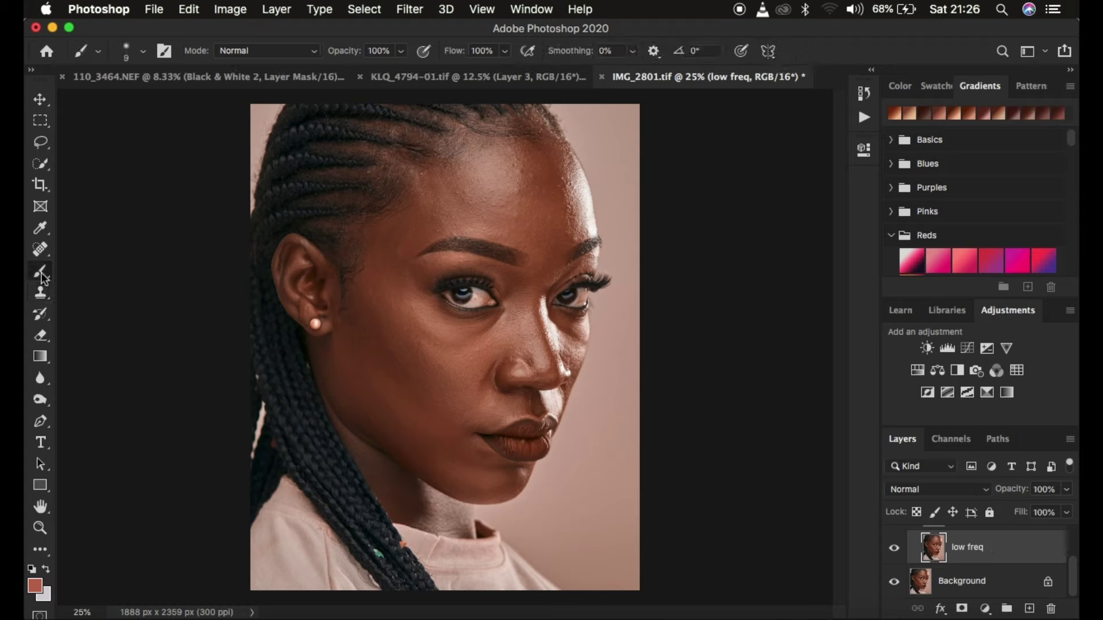
left_click_drag(42, 272, 136, 313)
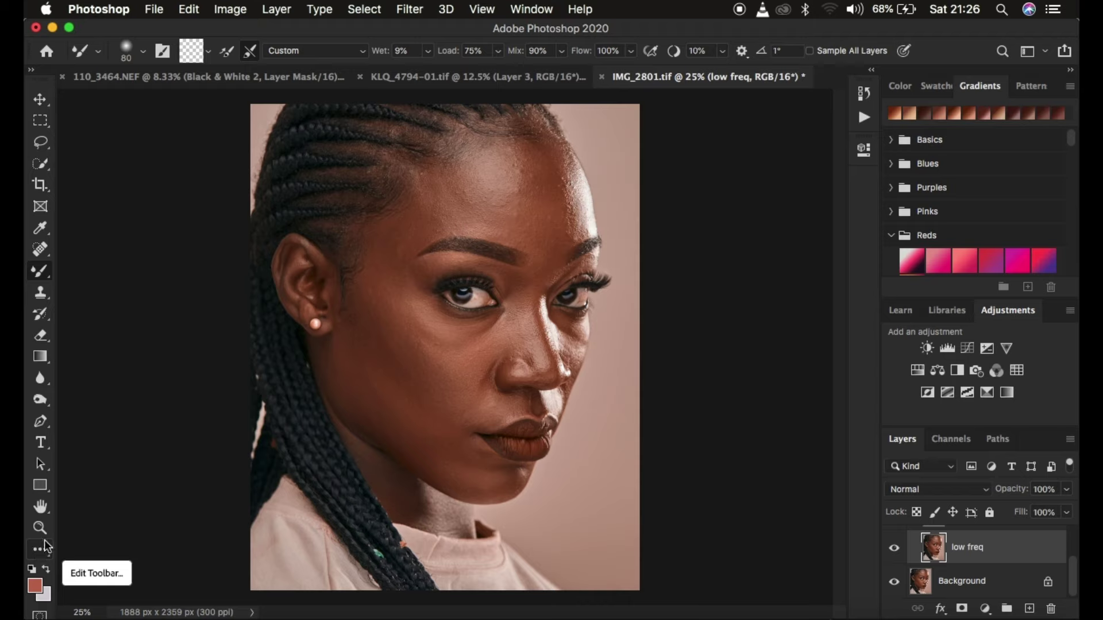
- Review the Mixer Brush's size, hardness, load and layer sampling options for the low freq layer
left_click(144, 54)
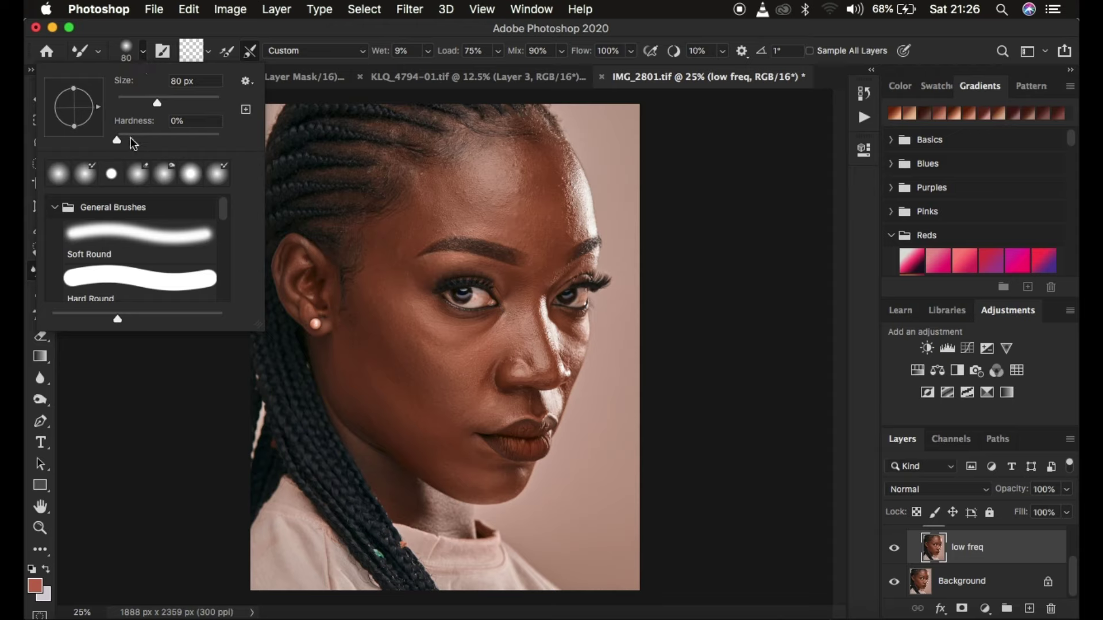
left_click(144, 54)
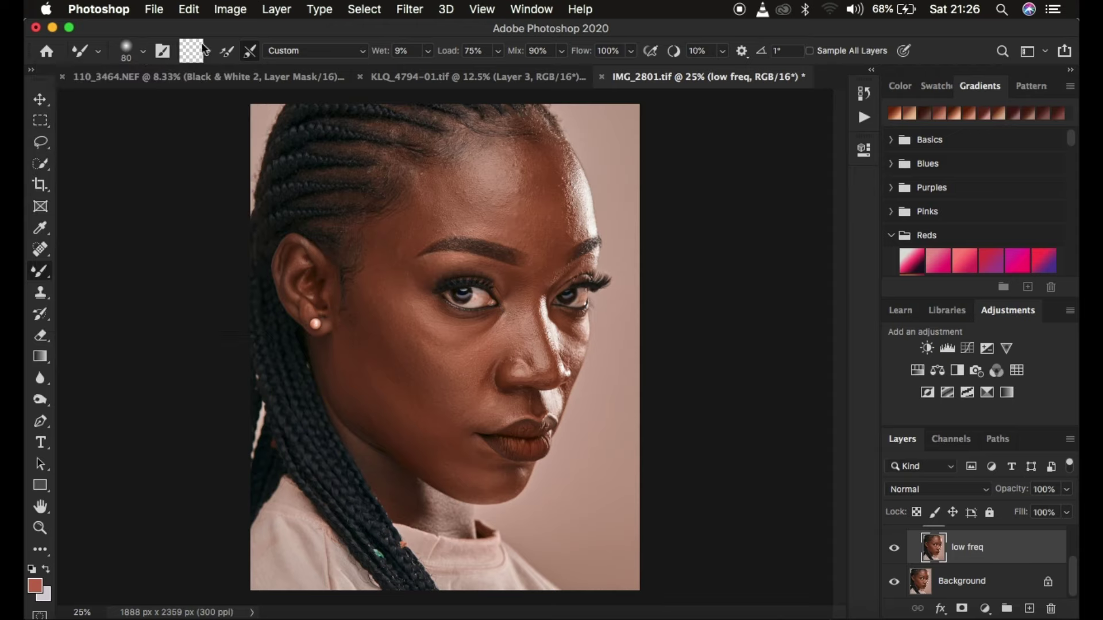
left_click(208, 50)
left_click(216, 82)
left_click(811, 53)
scroll(988, 560, "up", 2)
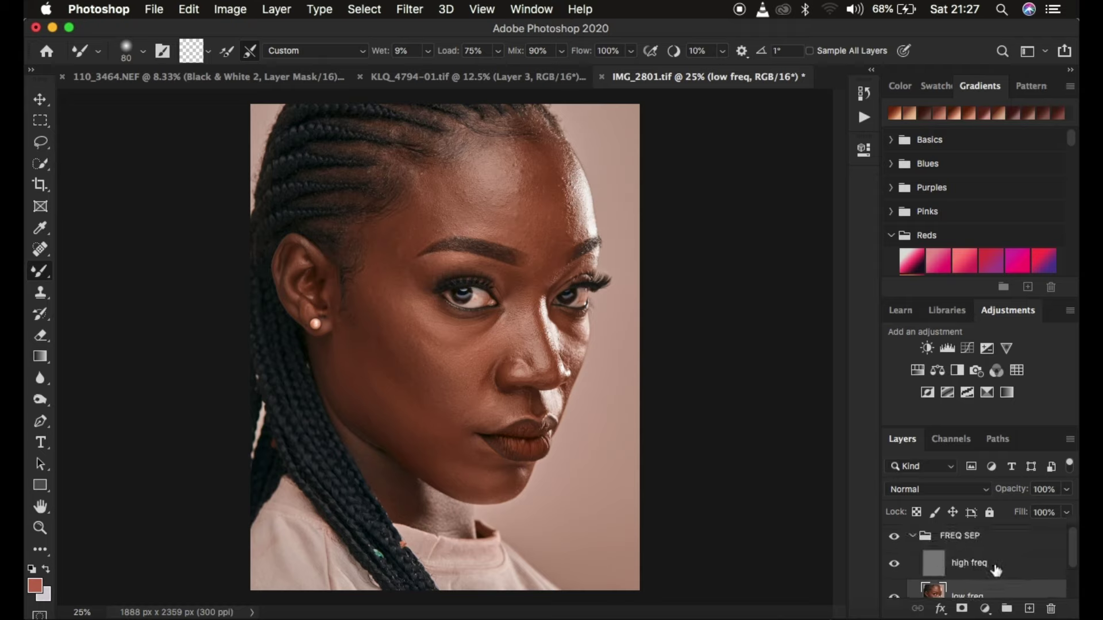
scroll(993, 567, "down", 2)
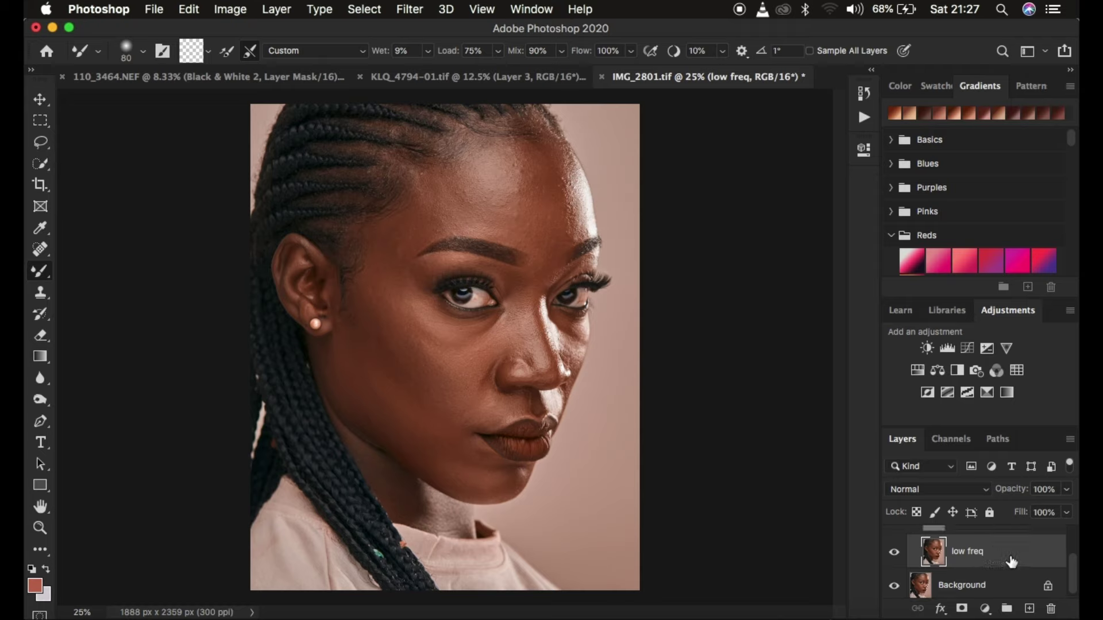
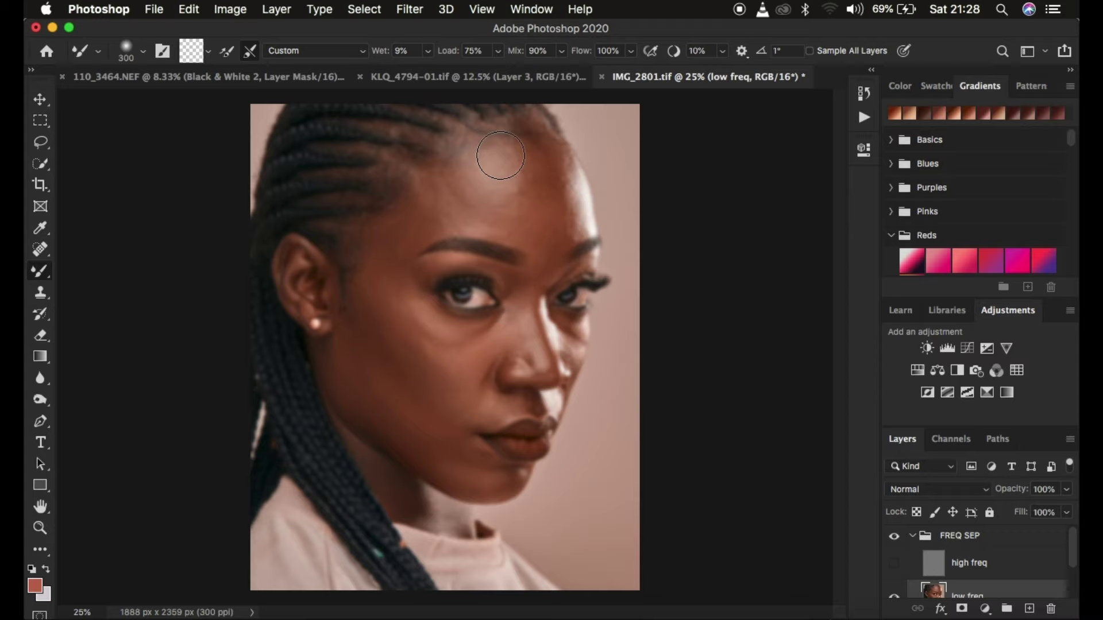
- Blend the forehead's skin tones on the low freq layer with Mixer Brush strokes, using brush sizes of about 175 to 300 px
mouse_move(500, 156)
left_mouse_down()
mouse_move(519, 185)
mouse_move(511, 164)
mouse_move(538, 170)
mouse_move(514, 148)
mouse_move(554, 178)
mouse_move(552, 204)
mouse_move(520, 162)
mouse_move(533, 159)
mouse_move(546, 209)
mouse_move(503, 148)
mouse_move(527, 150)
mouse_move(541, 201)
mouse_move(529, 192)
mouse_move(533, 167)
mouse_move(507, 141)
mouse_move(537, 192)
mouse_move(518, 151)
mouse_move(531, 163)
mouse_move(539, 183)
mouse_move(500, 157)
mouse_move(542, 178)
mouse_move(496, 167)
mouse_move(527, 205)
mouse_move(530, 156)
mouse_move(505, 150)
mouse_move(508, 189)
mouse_move(532, 199)
mouse_move(521, 162)
mouse_move(511, 164)
mouse_move(511, 200)
mouse_move(528, 182)
mouse_move(512, 167)
mouse_move(541, 195)
left_mouse_up()
key("bracketright")
key("bracketright")
key("bracketright")
key("bracketleft")
key("bracketleft")
key("bracketleft")
key("bracketright")
left_click_drag(534, 156, 539, 161)
left_click_drag(557, 217, 546, 235)
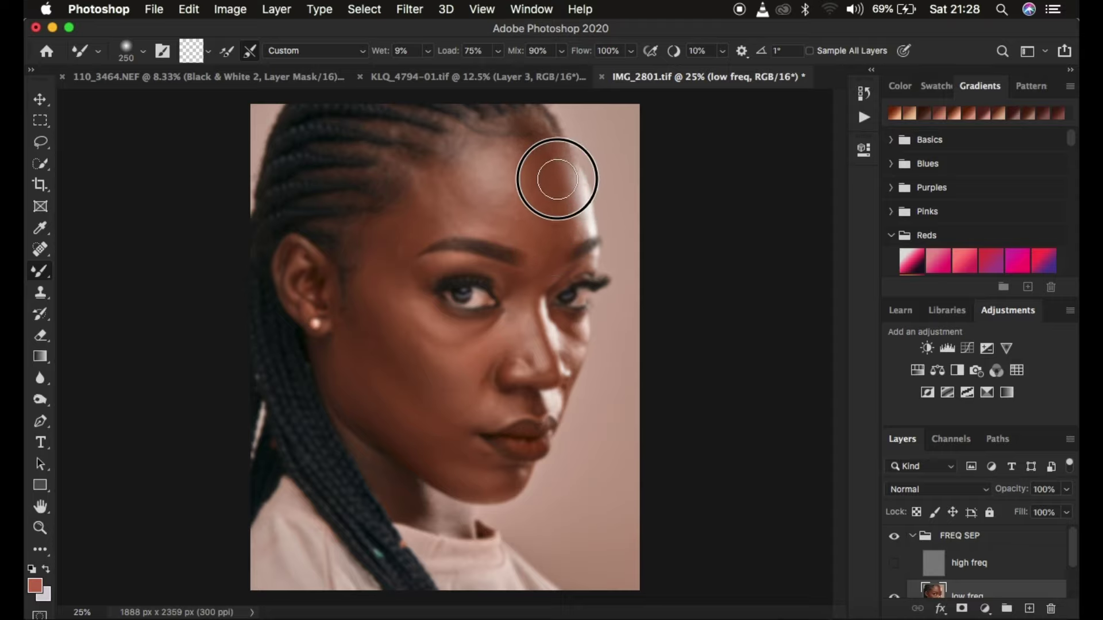
mouse_move(546, 219)
left_mouse_down()
mouse_move(546, 261)
mouse_move(548, 237)
mouse_move(523, 214)
mouse_move(525, 184)
mouse_move(505, 226)
left_mouse_up()
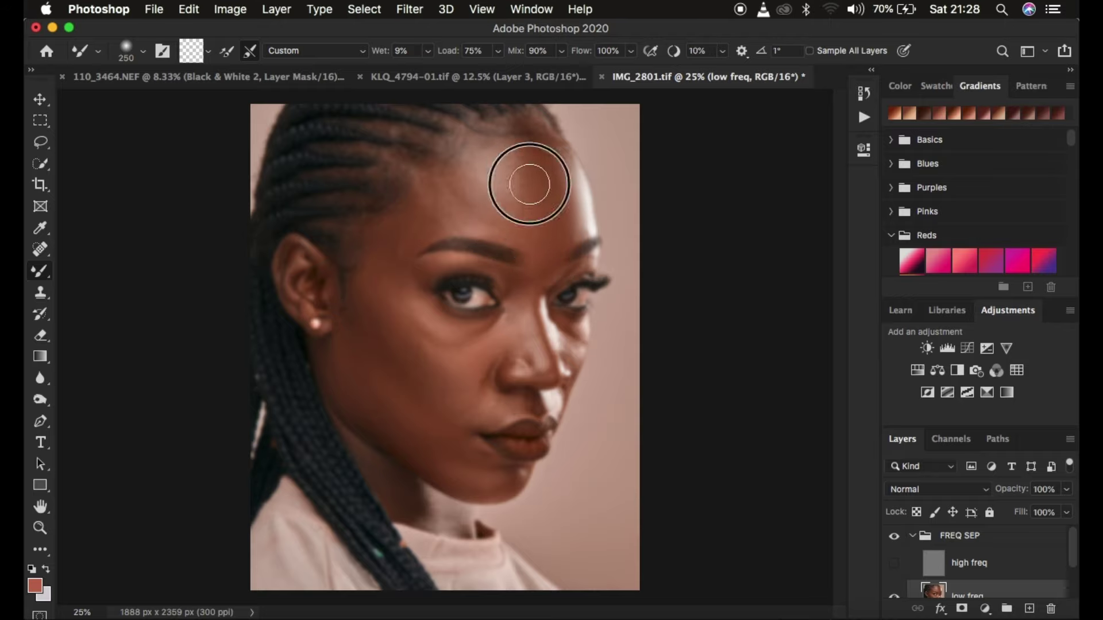
left_click_drag(563, 200, 561, 208)
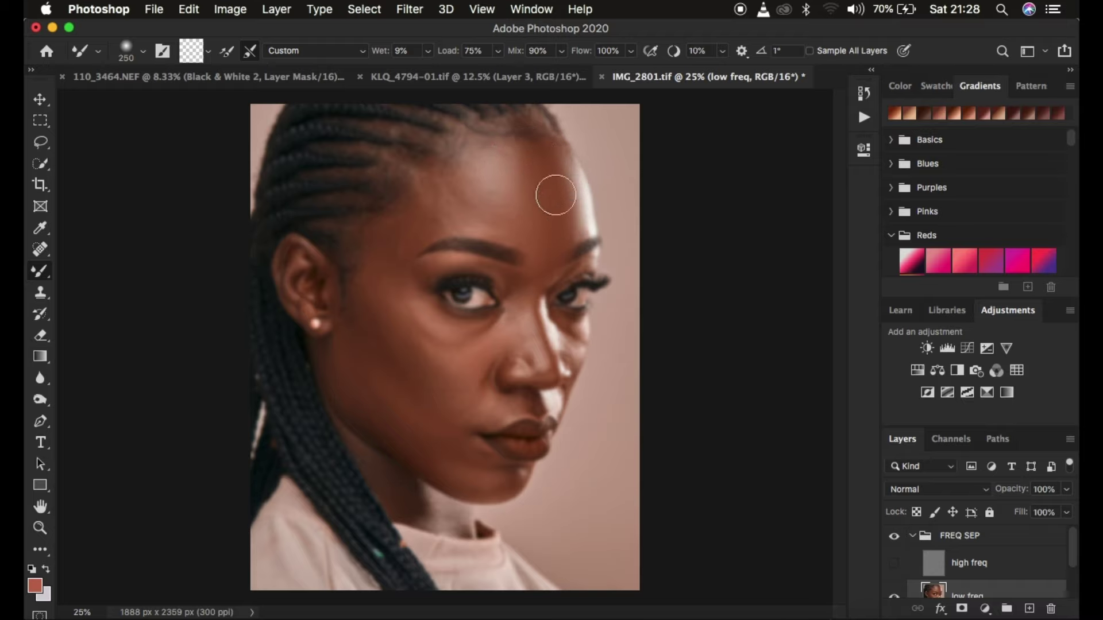
mouse_move(500, 153)
left_mouse_down()
mouse_move(503, 204)
mouse_move(493, 150)
mouse_move(530, 171)
left_mouse_up()
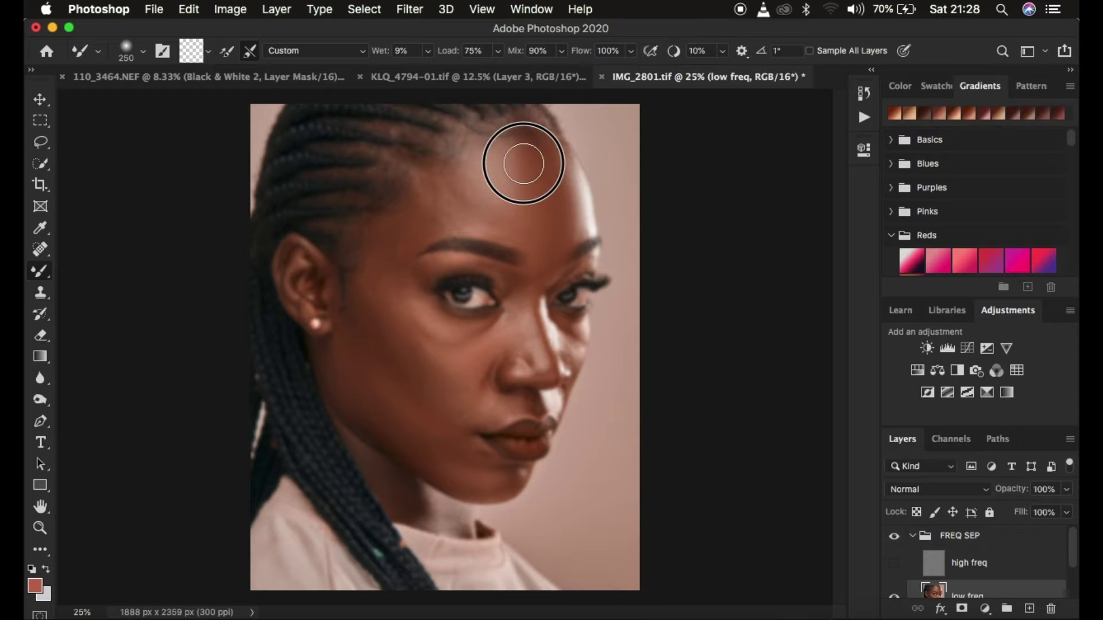
mouse_move(533, 166)
left_mouse_down()
mouse_move(556, 167)
mouse_move(564, 216)
left_mouse_up()
mouse_move(475, 177)
left_mouse_down()
mouse_move(433, 189)
mouse_move(423, 217)
mouse_move(453, 199)
mouse_move(489, 222)
left_mouse_up()
key("bracketleft")
key("bracketleft")
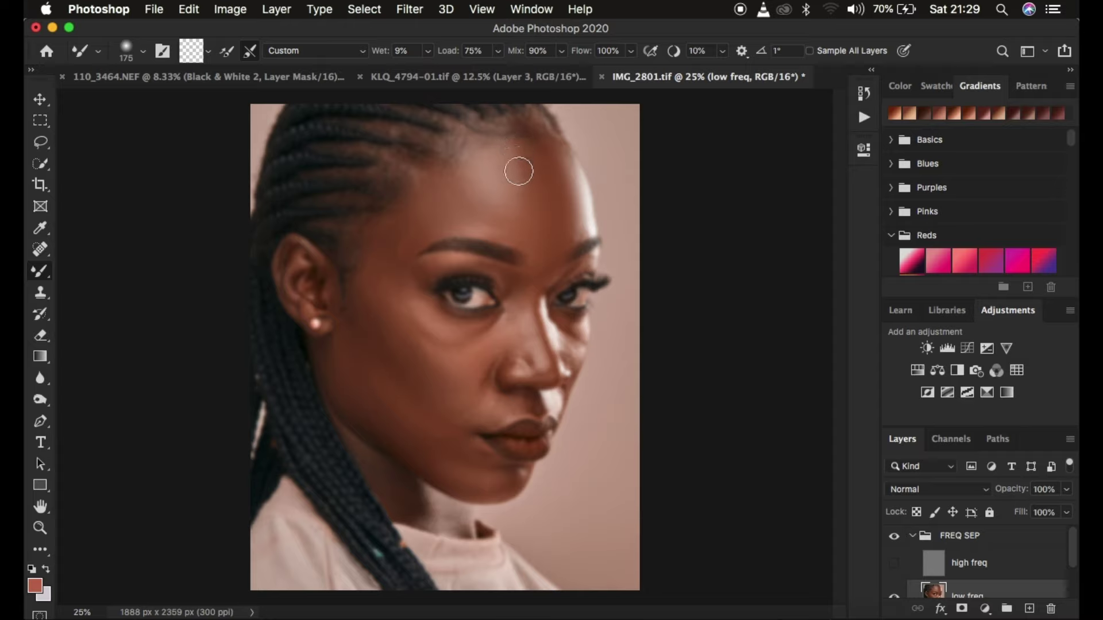
mouse_move(511, 137)
left_mouse_down()
mouse_move(520, 204)
mouse_move(519, 148)
mouse_move(510, 202)
mouse_move(454, 184)
mouse_move(421, 197)
mouse_move(394, 251)
mouse_move(389, 233)
mouse_move(438, 216)
mouse_move(547, 224)
mouse_move(492, 229)
mouse_move(544, 248)
mouse_move(515, 178)
mouse_move(470, 166)
mouse_move(457, 200)
mouse_move(450, 164)
mouse_move(429, 178)
mouse_move(508, 140)
mouse_move(527, 185)
mouse_move(492, 209)
left_mouse_up()
- Show the high freq layer and compare the forehead with the FREQ SEP group switched off and on
left_click(894, 565)
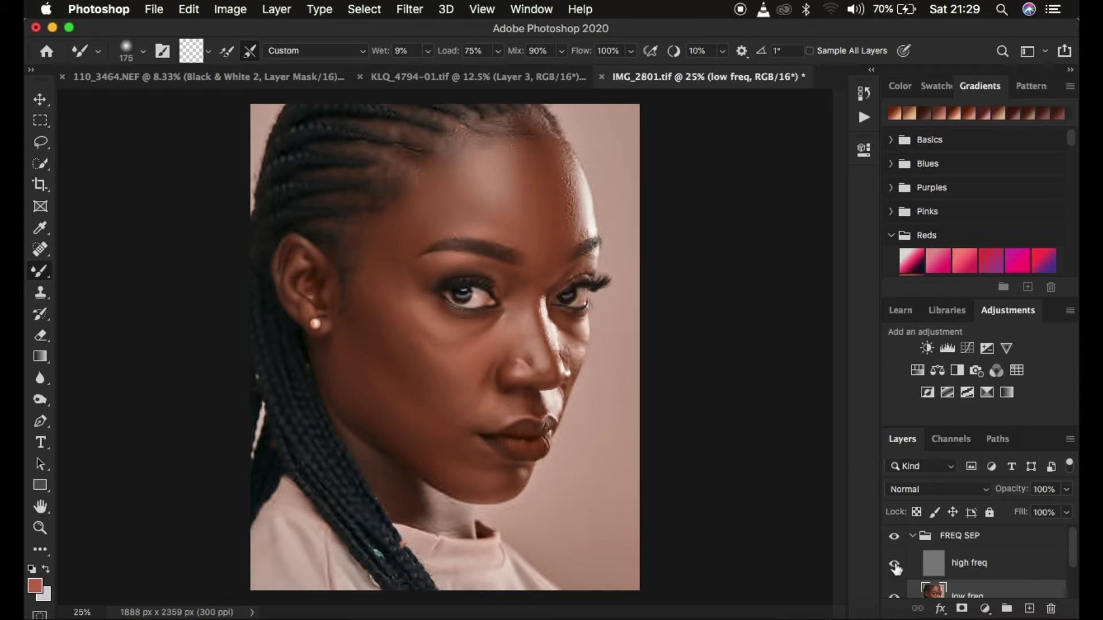
left_click(894, 536)
left_click(895, 537)
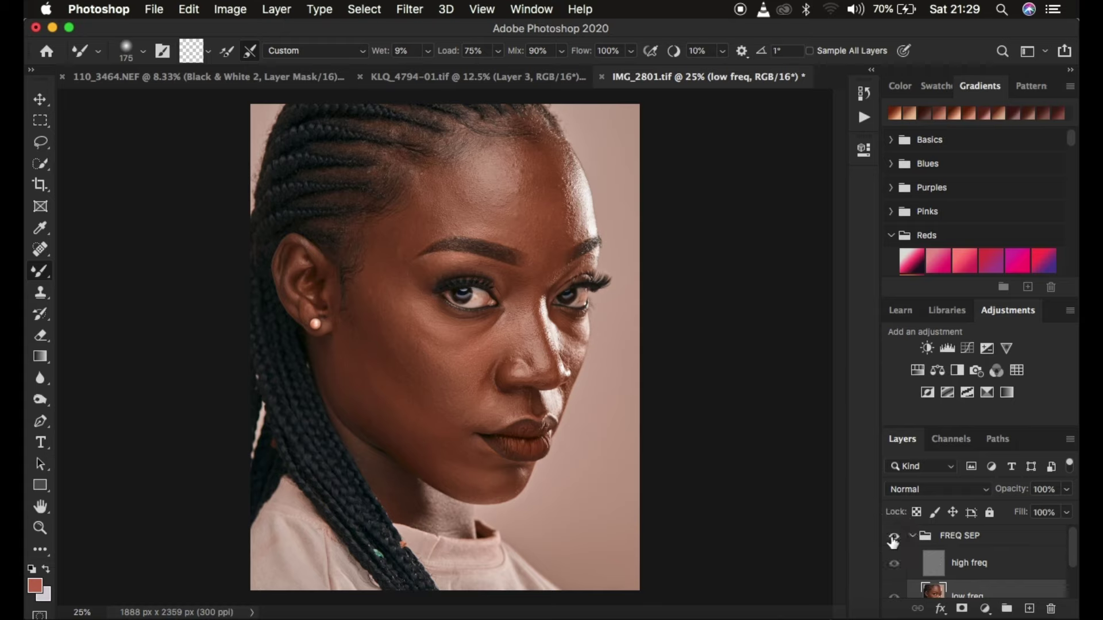
left_click(893, 537)
left_click(894, 537)
left_click(894, 537)
left_click(893, 538)
left_click(893, 537)
left_click(893, 538)
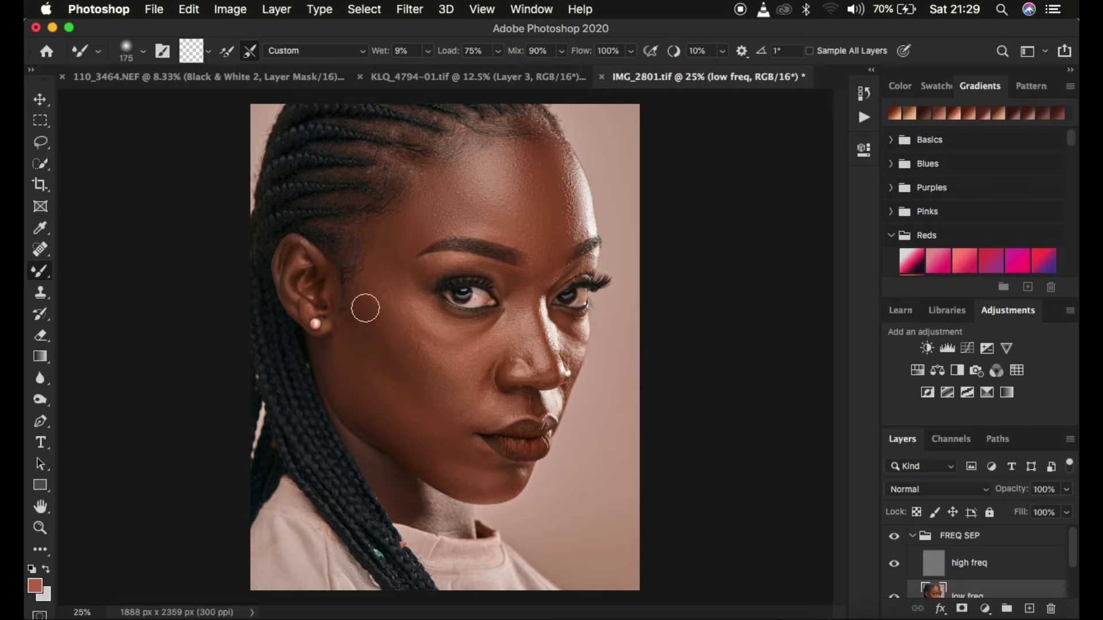
- Hide the high freq layer and blend the skin between the temple and the eye with a 200 px Mixer Brush
left_click(894, 565)
key("bracketright")
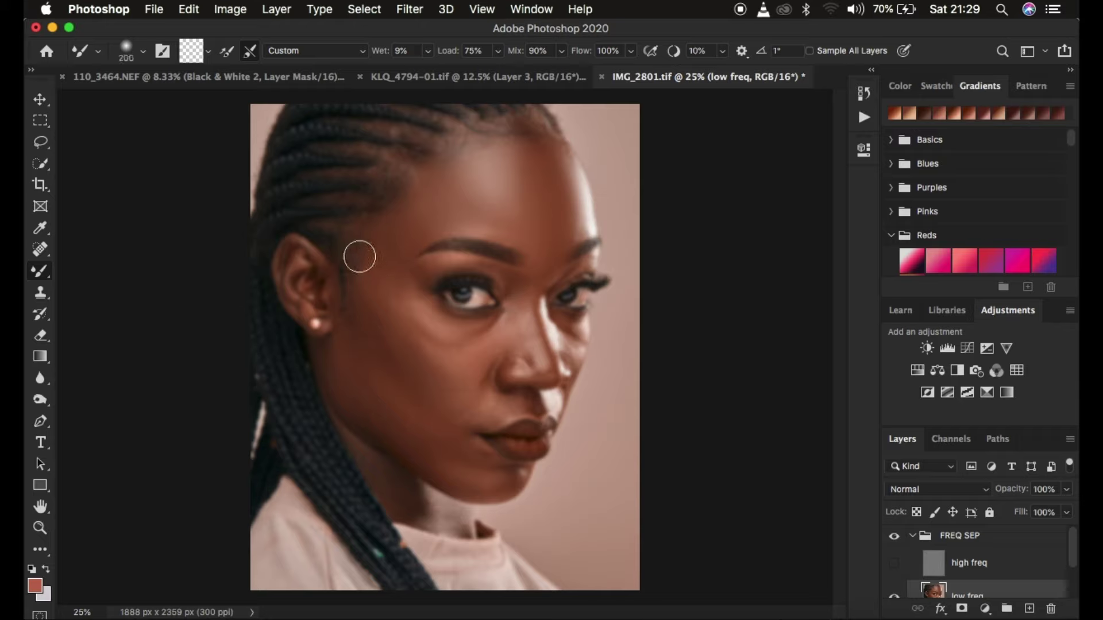
mouse_move(369, 276)
left_mouse_down()
mouse_move(406, 346)
mouse_move(377, 277)
mouse_move(412, 348)
mouse_move(382, 304)
mouse_move(388, 247)
mouse_move(378, 310)
mouse_move(422, 368)
mouse_move(368, 269)
mouse_move(418, 344)
mouse_move(397, 382)
mouse_move(366, 321)
mouse_move(397, 239)
left_mouse_up()
mouse_move(379, 305)
left_mouse_down()
mouse_move(350, 366)
mouse_move(374, 383)
mouse_move(342, 348)
mouse_move(373, 391)
mouse_move(340, 342)
mouse_move(403, 411)
mouse_move(385, 387)
mouse_move(387, 397)
mouse_move(341, 384)
mouse_move(393, 410)
mouse_move(401, 403)
mouse_move(353, 373)
mouse_move(432, 448)
mouse_move(424, 323)
mouse_move(446, 354)
mouse_move(417, 298)
mouse_move(441, 381)
mouse_move(458, 324)
mouse_move(536, 345)
mouse_move(470, 371)
mouse_move(484, 397)
mouse_move(459, 411)
mouse_move(485, 387)
mouse_move(443, 437)
mouse_move(455, 476)
mouse_move(483, 461)
mouse_move(373, 331)
mouse_move(405, 305)
mouse_move(483, 332)
mouse_move(417, 266)
left_mouse_up()
- Blend the skin between the eyebrows, across the cheek and around the mouth with the Mixer Brush at about 150 to 175 px
key("bracketleft")
key("bracketleft")
key("bracketleft")
key("bracketleft")
key("bracketright")
key("bracketright")
key("bracketleft")
key("bracketleft")
mouse_move(546, 244)
left_mouse_down()
mouse_move(523, 218)
mouse_move(550, 199)
mouse_move(511, 198)
left_mouse_up()
key("bracketleft")
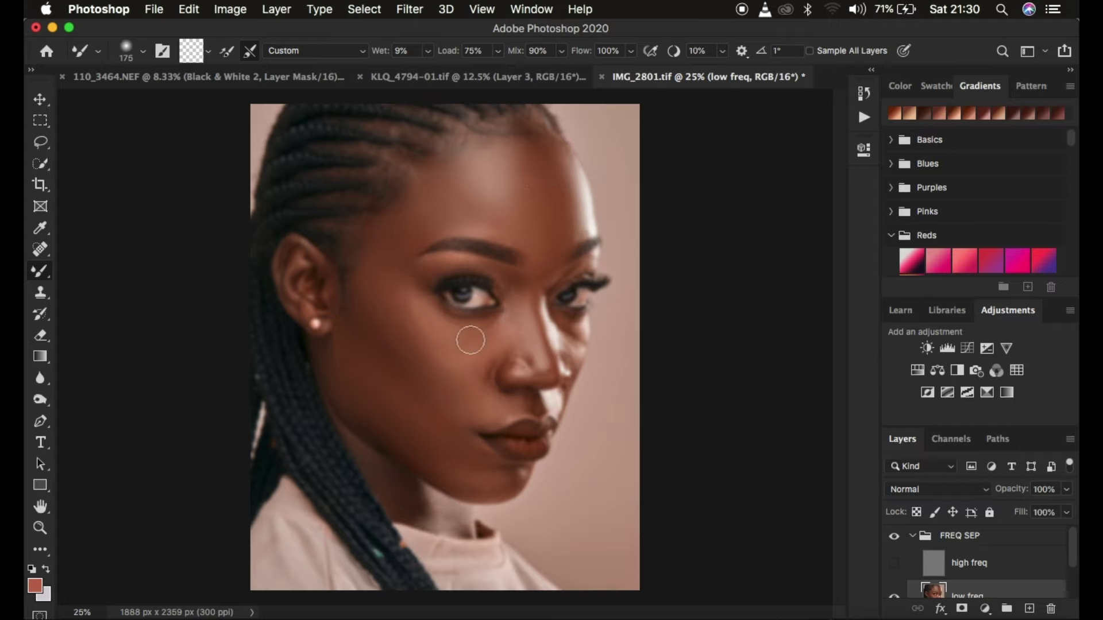
key("bracketright")
key("bracketright")
key("bracketright")
key("bracketright")
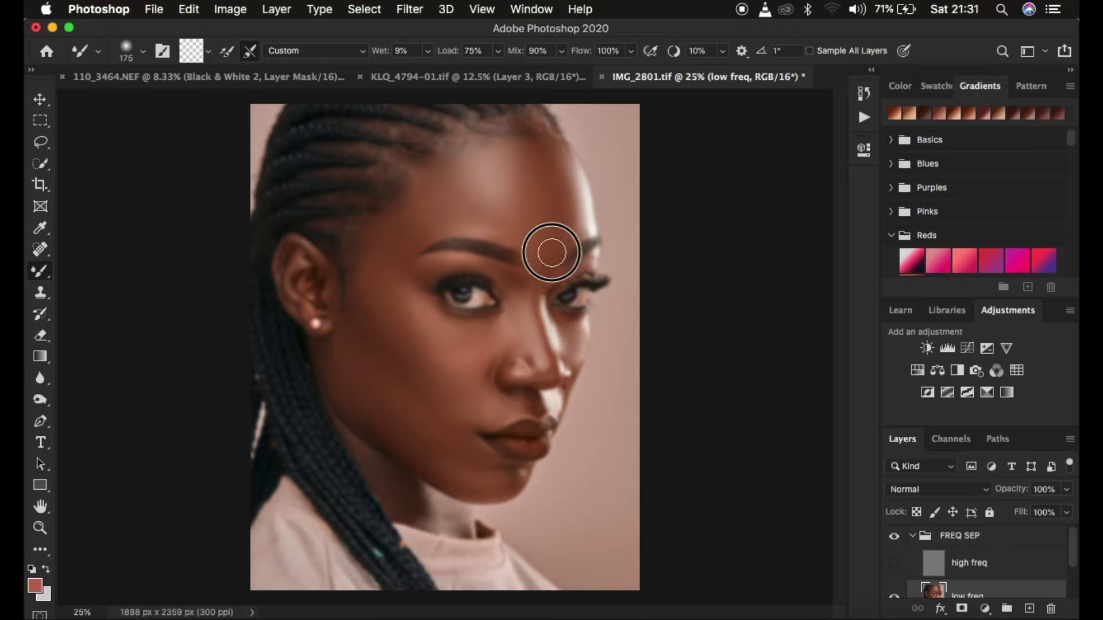
key("bracketleft")
mouse_move(541, 261)
left_mouse_down()
mouse_move(411, 228)
mouse_move(468, 333)
mouse_move(402, 367)
left_mouse_up()
left_click_drag(454, 480, 475, 453)
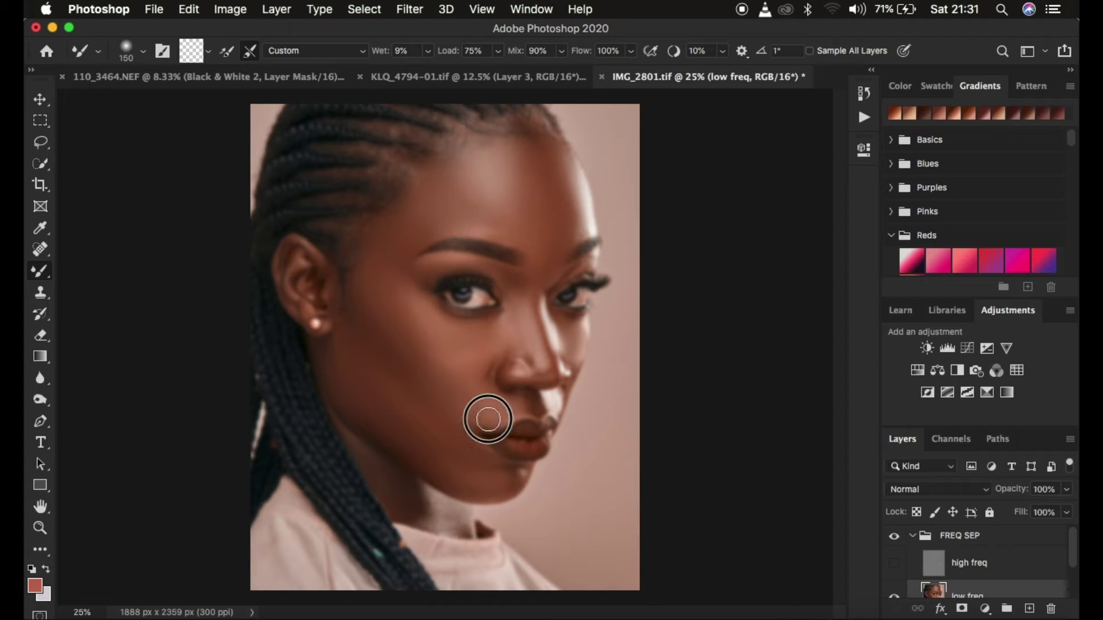
- Show the high freq layer again and compare the whole face with the FREQ SEP group switched off and on
left_click(894, 563)
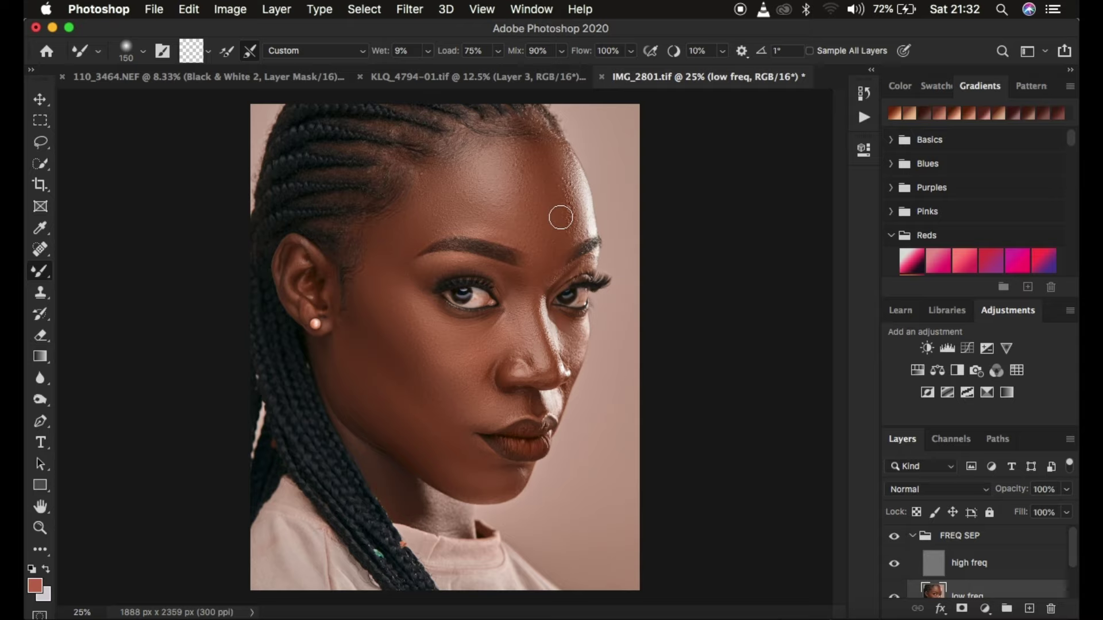
left_click(894, 564)
left_click(894, 564)
left_click(895, 540)
left_click(895, 540)
left_click(895, 540)
left_click(895, 540)
left_click(895, 540)
left_click(895, 540)
left_click(895, 540)
left_click(895, 540)
- Outline the forehead with the Lasso tool at 22 px feather and inspect the selection edge in Quick Mask
left_click(41, 143)
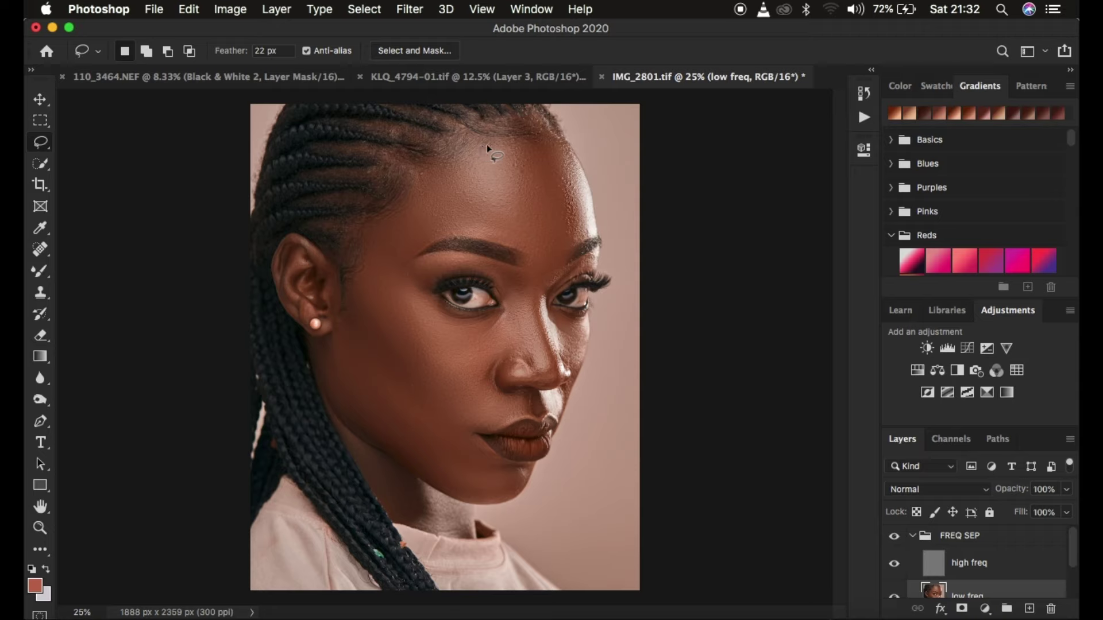
mouse_move(475, 216)
left_mouse_down()
mouse_move(542, 233)
mouse_move(578, 208)
mouse_move(559, 163)
mouse_move(503, 146)
left_mouse_up()
key("q")
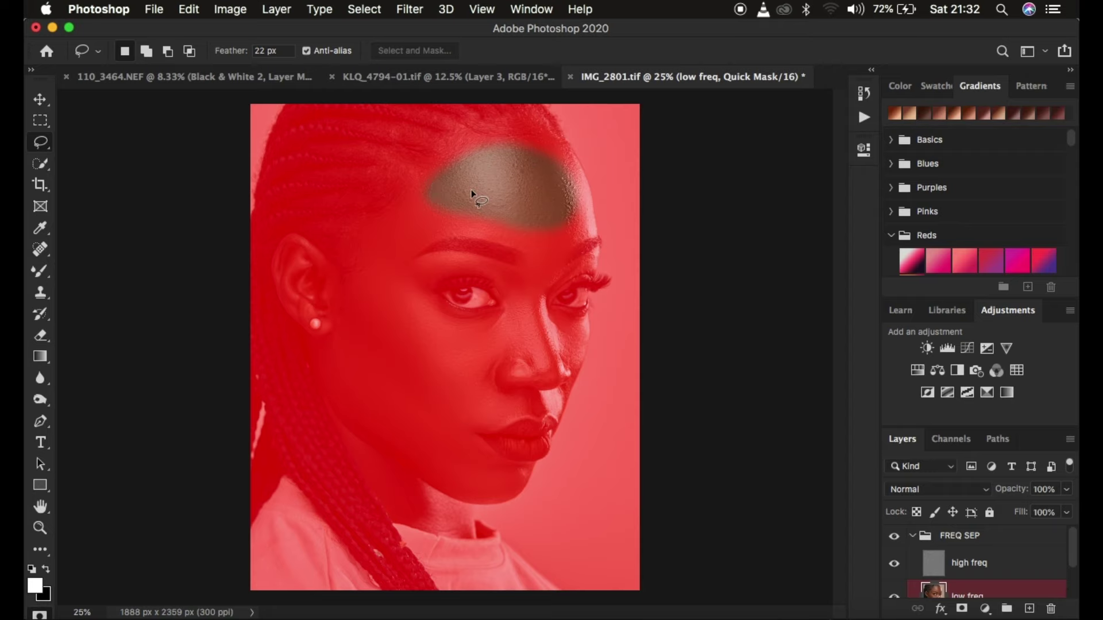
key("q")
- Try a forehead Lasso selection with the feather at 0 px, check its edge in Quick Mask, and deselect it
left_click(270, 50)
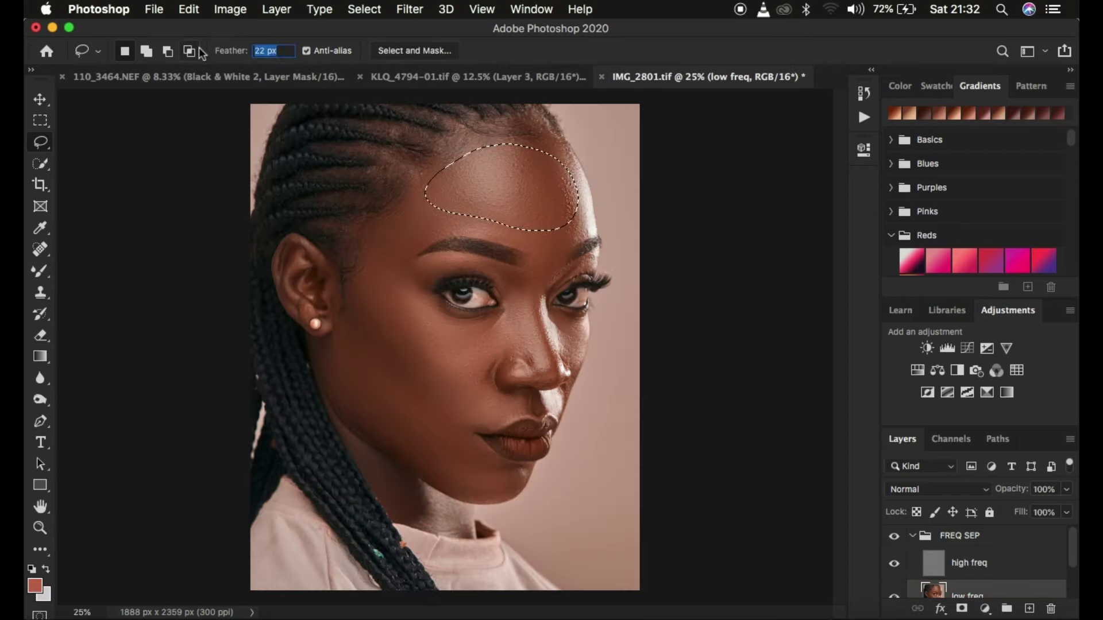
type("0")
key("Return")
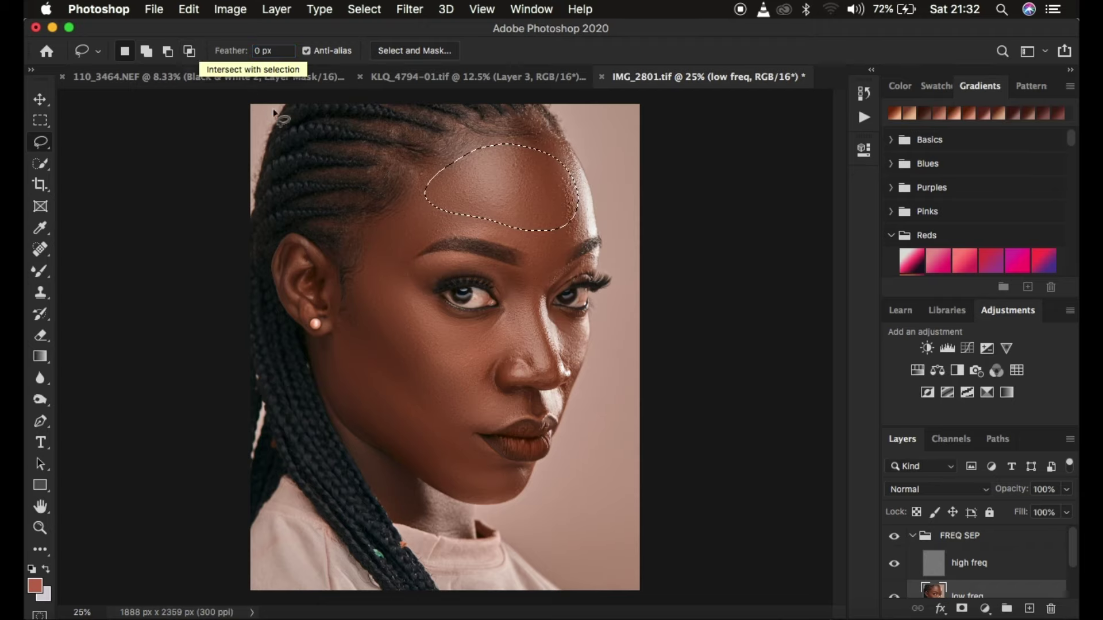
key("q")
key("q")
mouse_move(408, 146)
left_mouse_down()
mouse_move(575, 189)
mouse_move(595, 221)
left_mouse_up()
mouse_move(494, 158)
left_mouse_down()
mouse_move(524, 229)
mouse_move(516, 158)
left_mouse_up()
key("q")
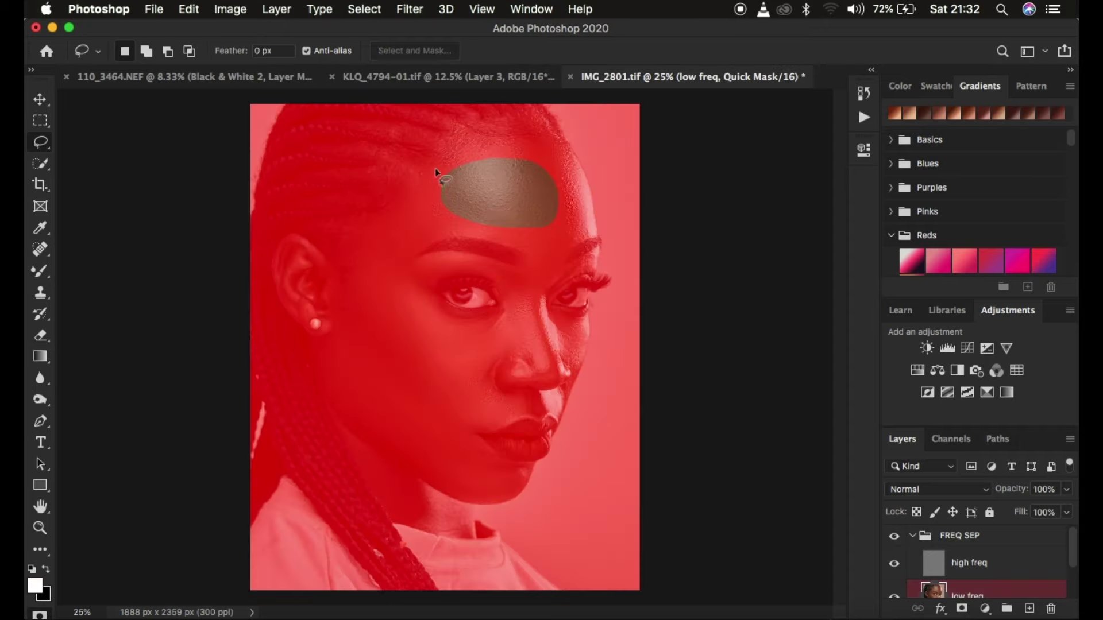
key("q")
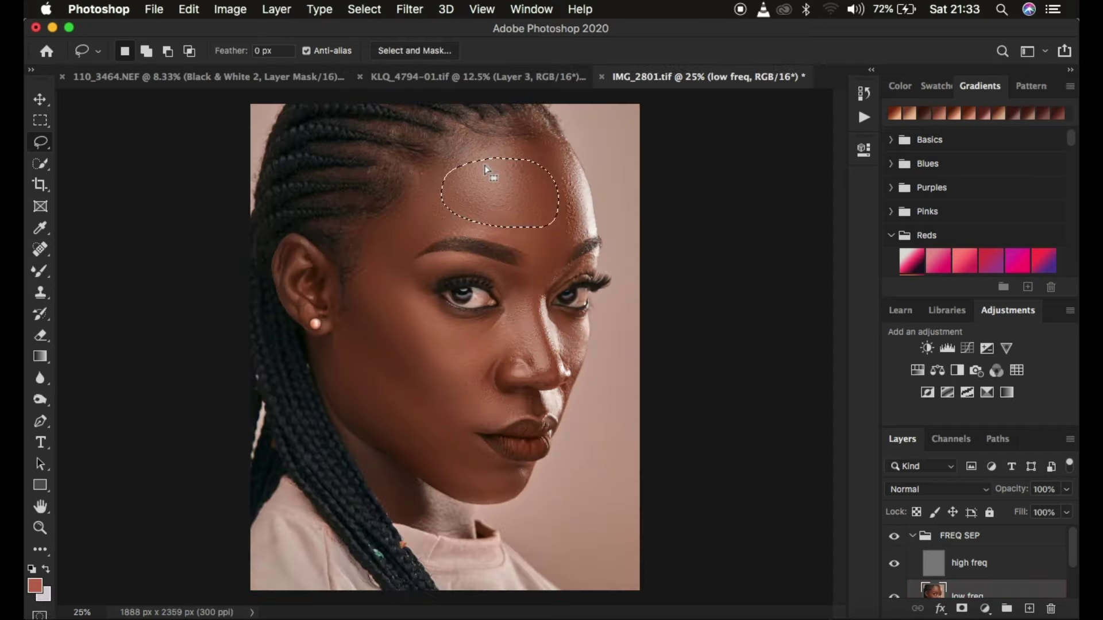
left_click(554, 157)
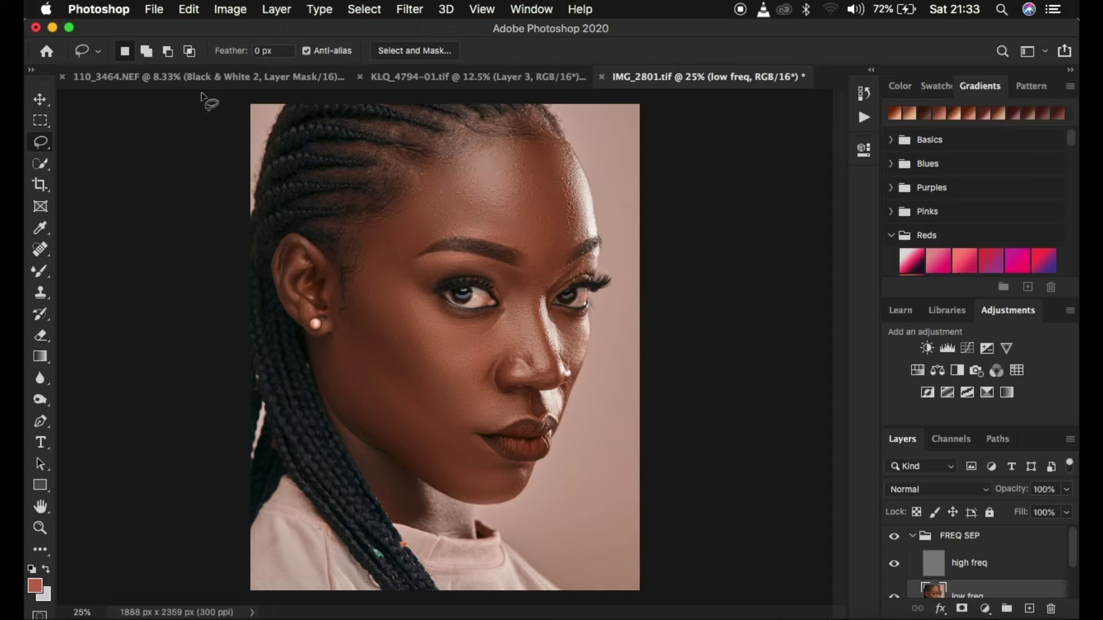
- Set the Lasso feather to 22 px and select the forehead from the temple to between the eyebrows
left_click(270, 50)
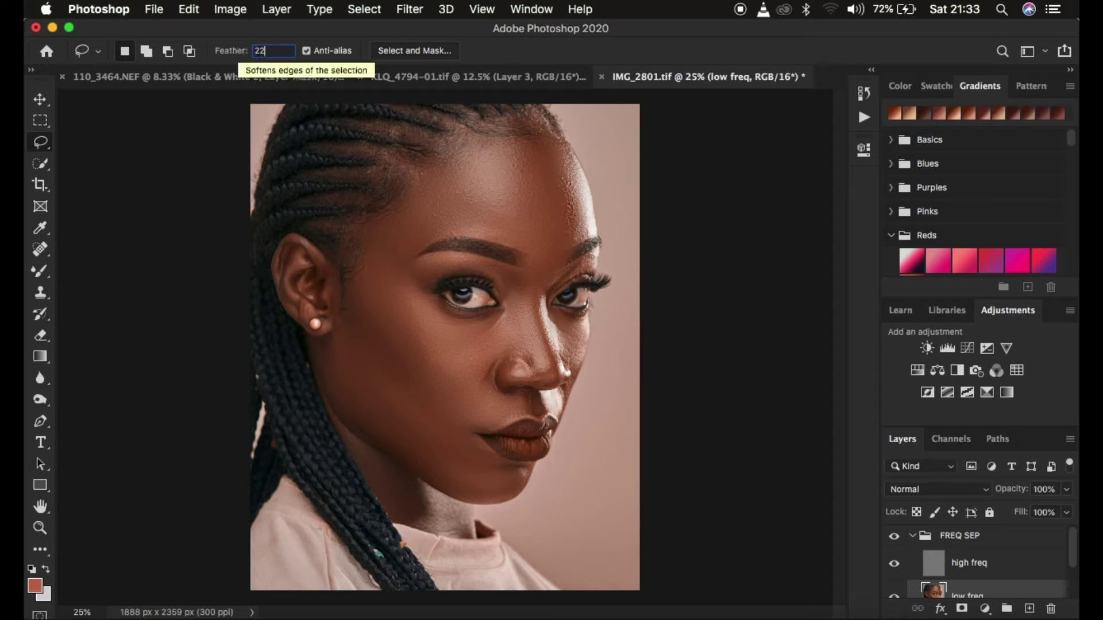
key("Return")
mouse_move(463, 148)
left_mouse_down()
mouse_move(547, 145)
mouse_move(581, 198)
mouse_move(581, 236)
mouse_move(539, 267)
mouse_move(500, 238)
mouse_move(443, 232)
mouse_move(392, 273)
mouse_move(360, 282)
mouse_move(360, 249)
mouse_move(446, 150)
left_mouse_up()
- Apply a Gaussian Blur with a 21 px radius to the forehead selection on the low freq layer and deselect it
left_click(407, 9)
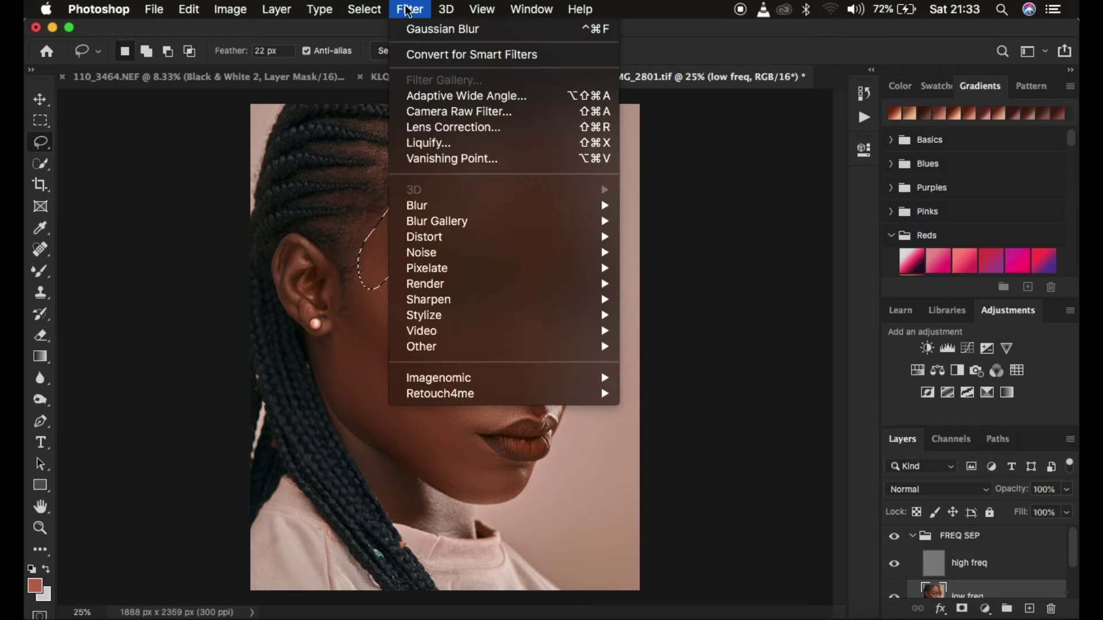
mouse_move(597, 205)
left_click(706, 269)
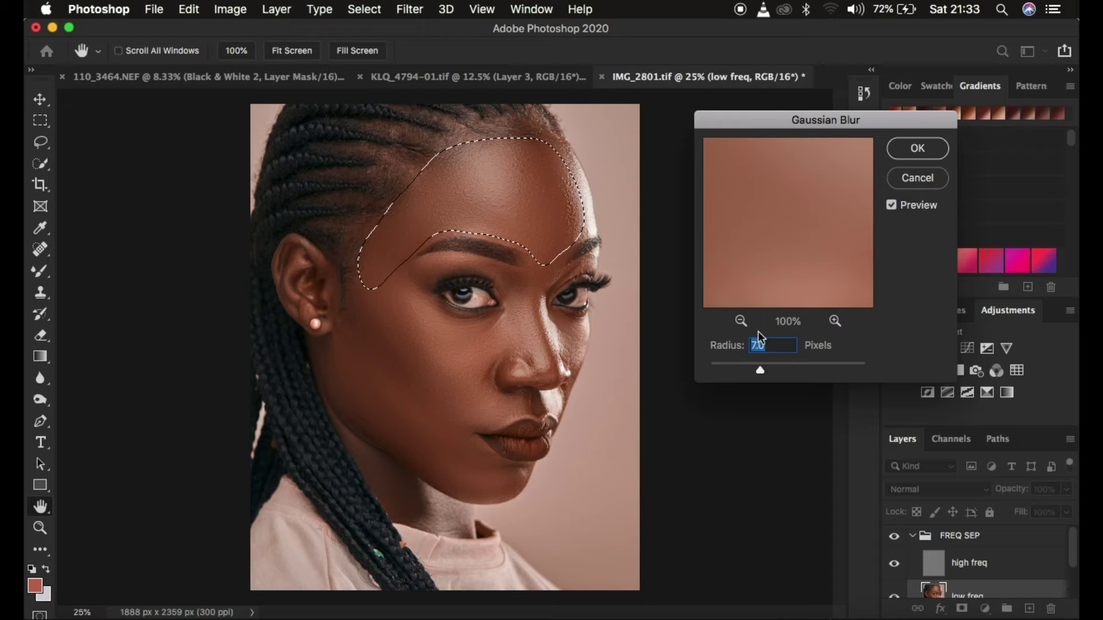
left_click(761, 371)
left_click_drag(761, 371, 721, 345)
type("7")
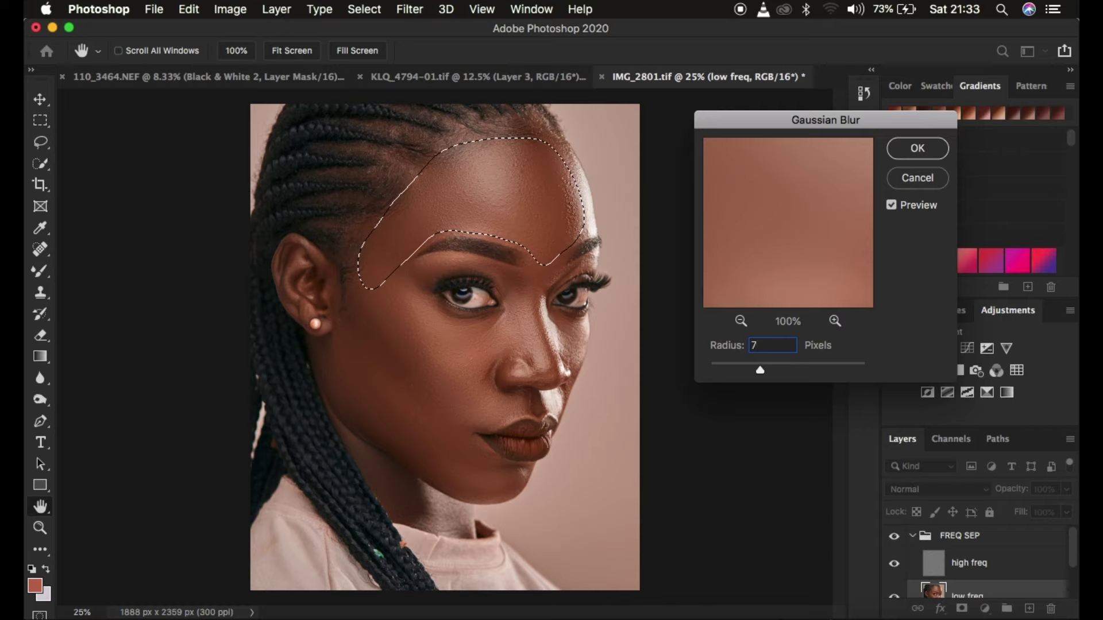
key("BackSpace")
type("21")
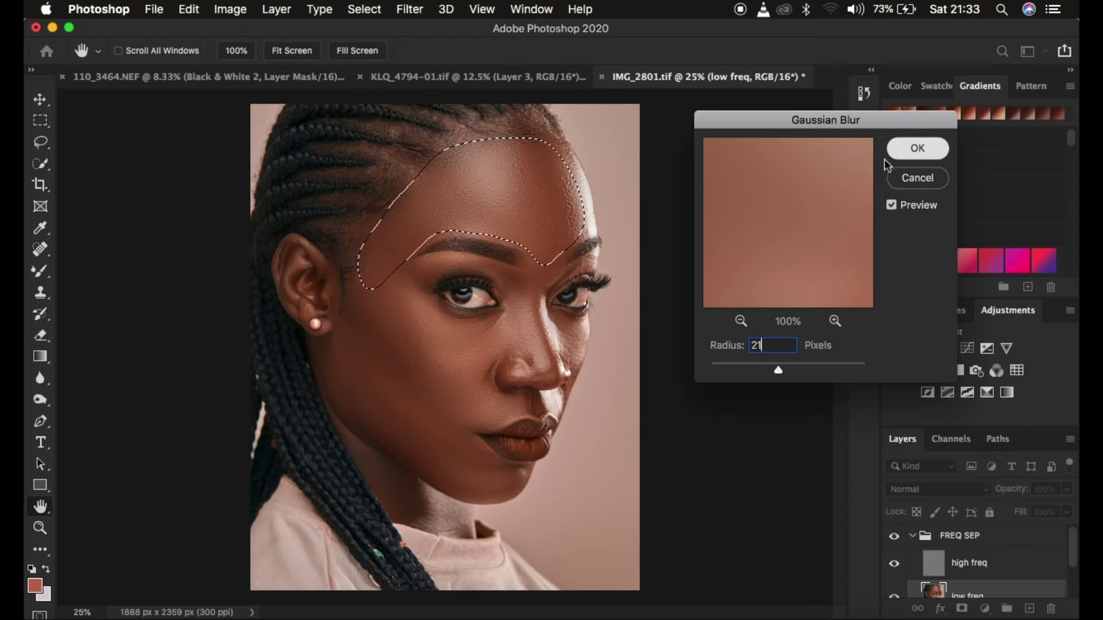
key("Return")
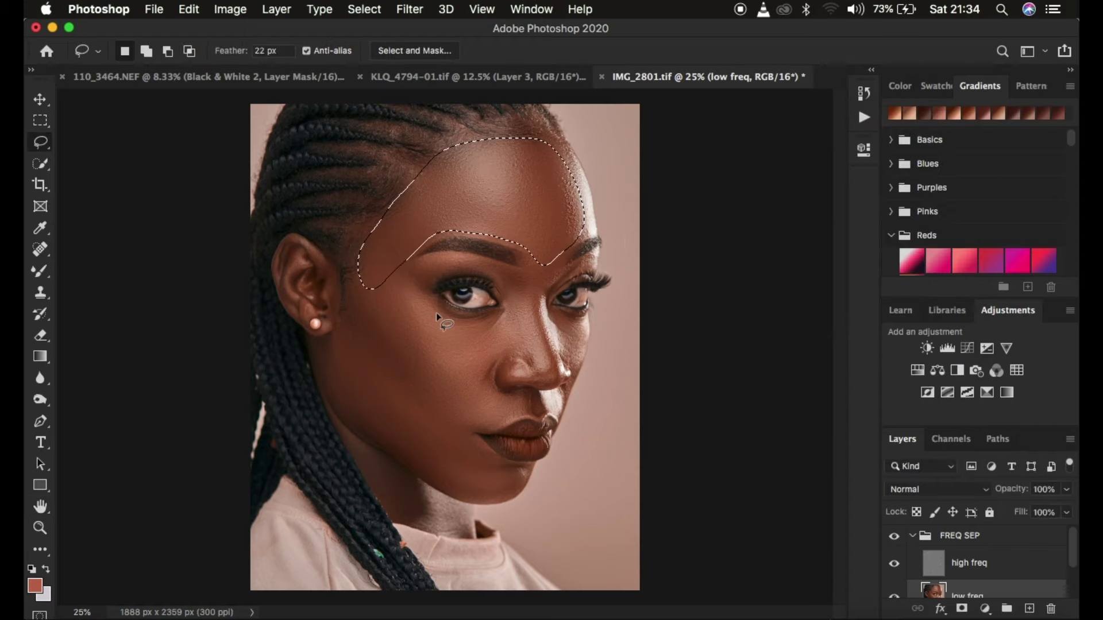
key("super+minus")
key("super+plus")
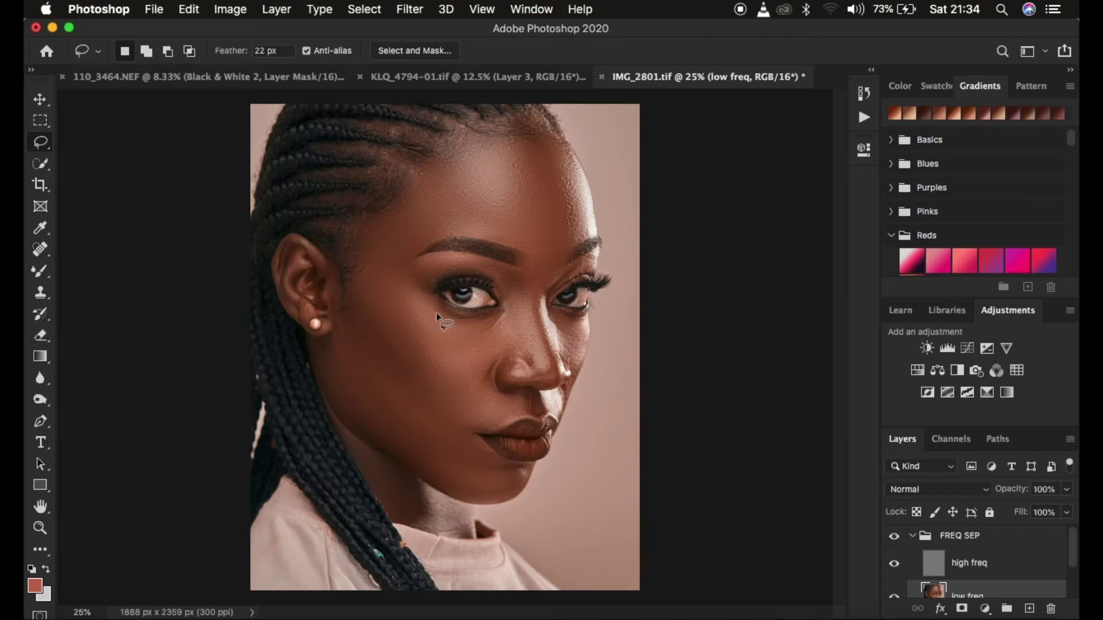
- Repeat the Gaussian Blur on feathered Lasso selections around the temple beside the eye and the cheek below the earring
mouse_move(424, 338)
left_mouse_down()
mouse_move(424, 415)
mouse_move(374, 343)
mouse_move(361, 257)
left_mouse_up()
right_click(388, 325)
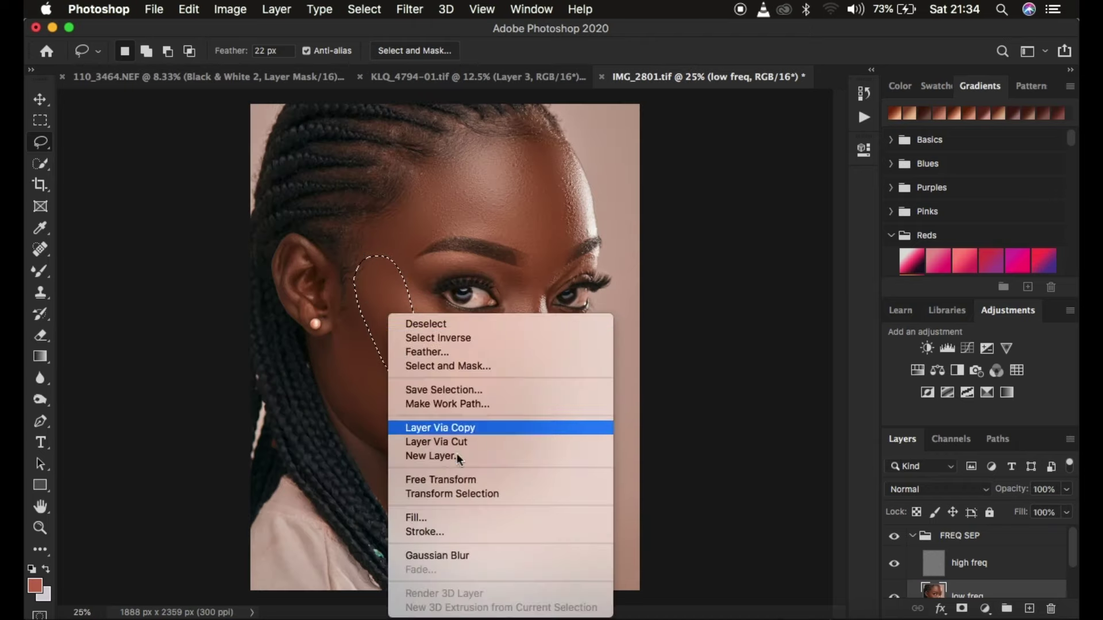
left_click(481, 553)
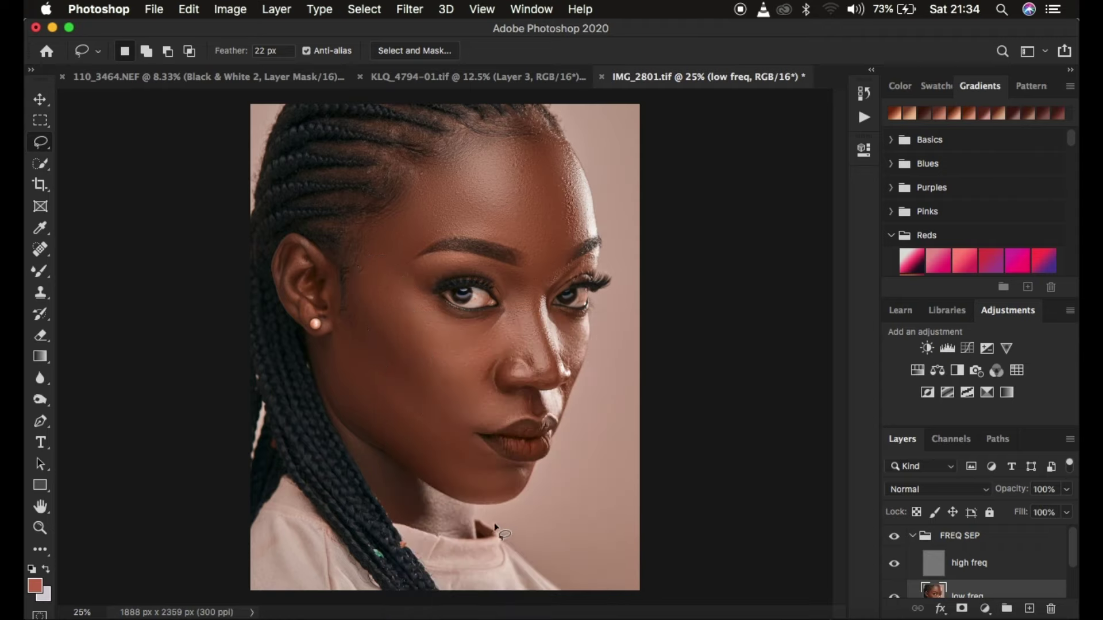
mouse_move(345, 319)
left_mouse_down()
mouse_move(407, 376)
mouse_move(465, 464)
mouse_move(345, 395)
mouse_move(374, 378)
left_mouse_up()
right_click(374, 378)
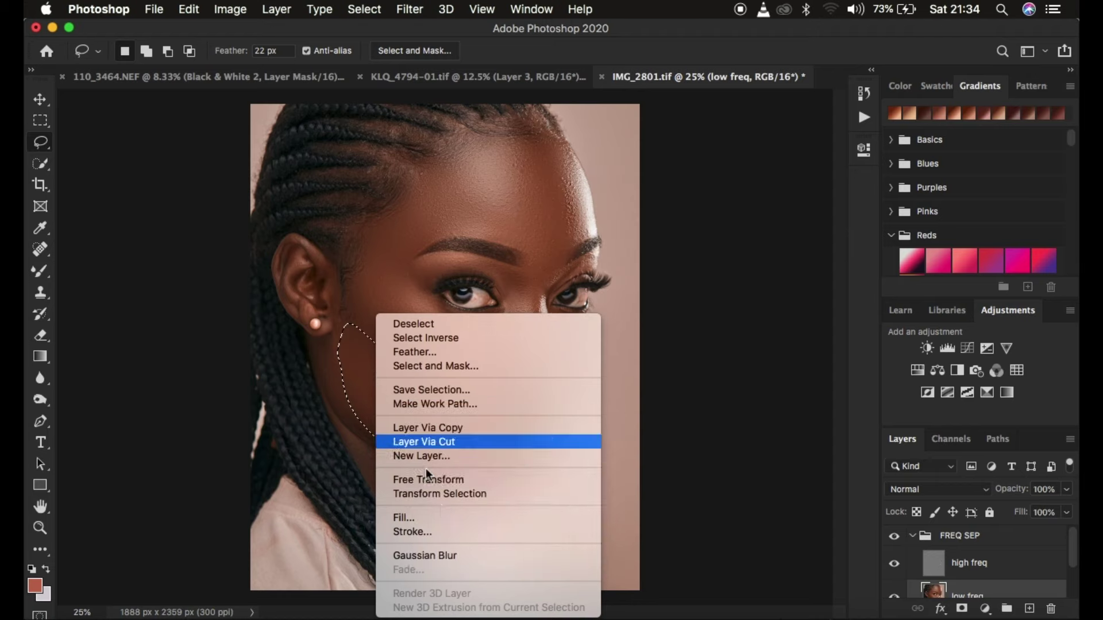
left_click(450, 555)
key("super+d")
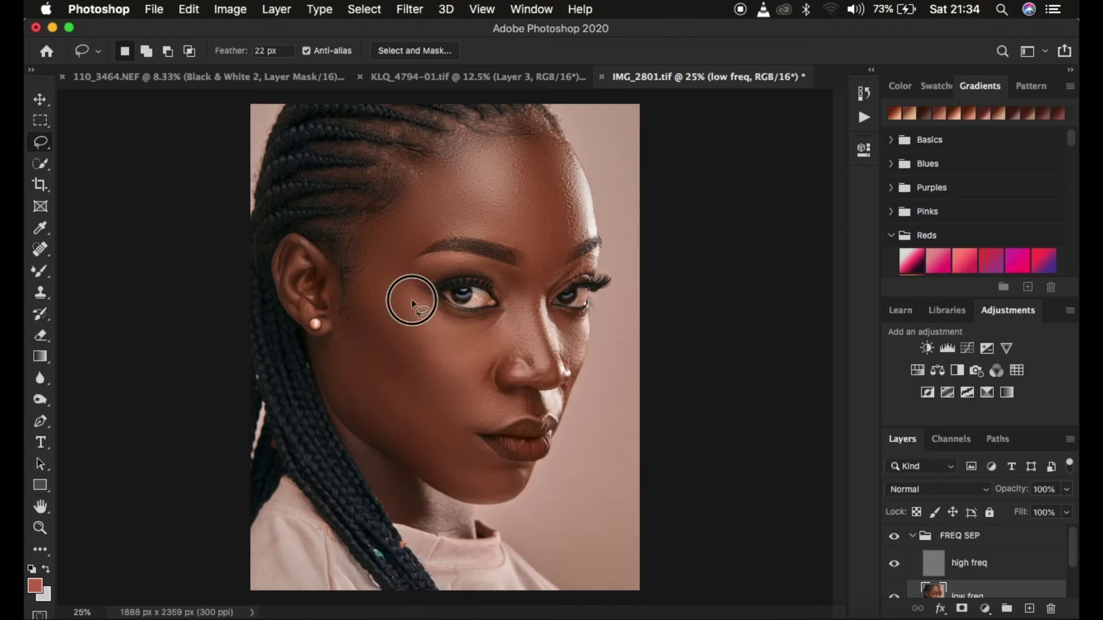
- Repeat the Gaussian Blur on Lasso selections of the cheek under the nearer eye and the skin beside the nose under the other eye
left_click_drag(446, 313, 447, 316)
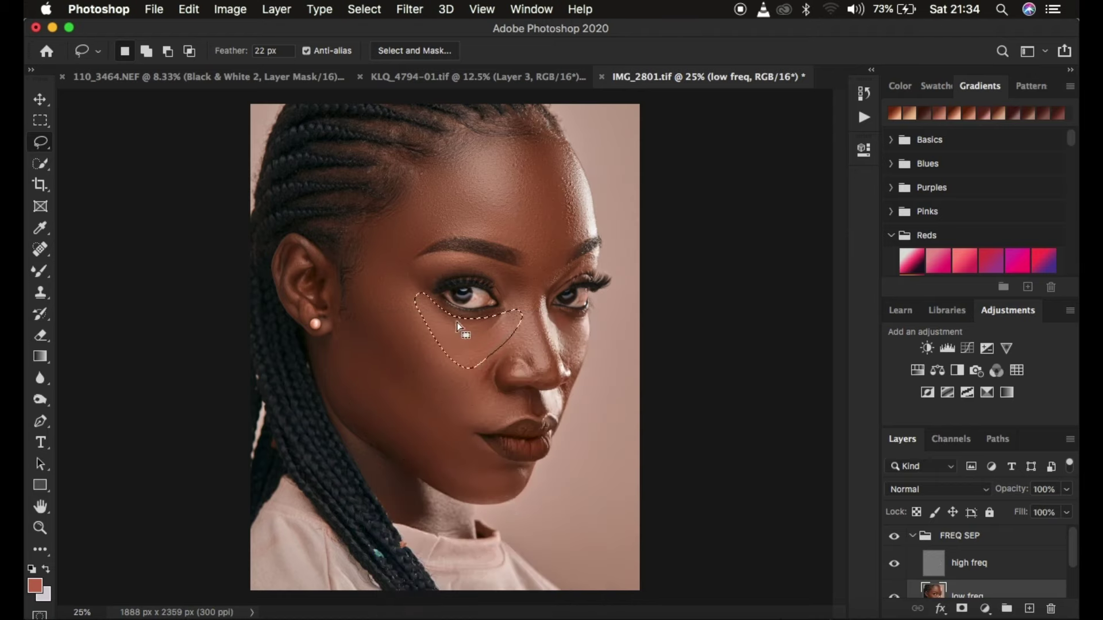
right_click(457, 322)
left_click(540, 555)
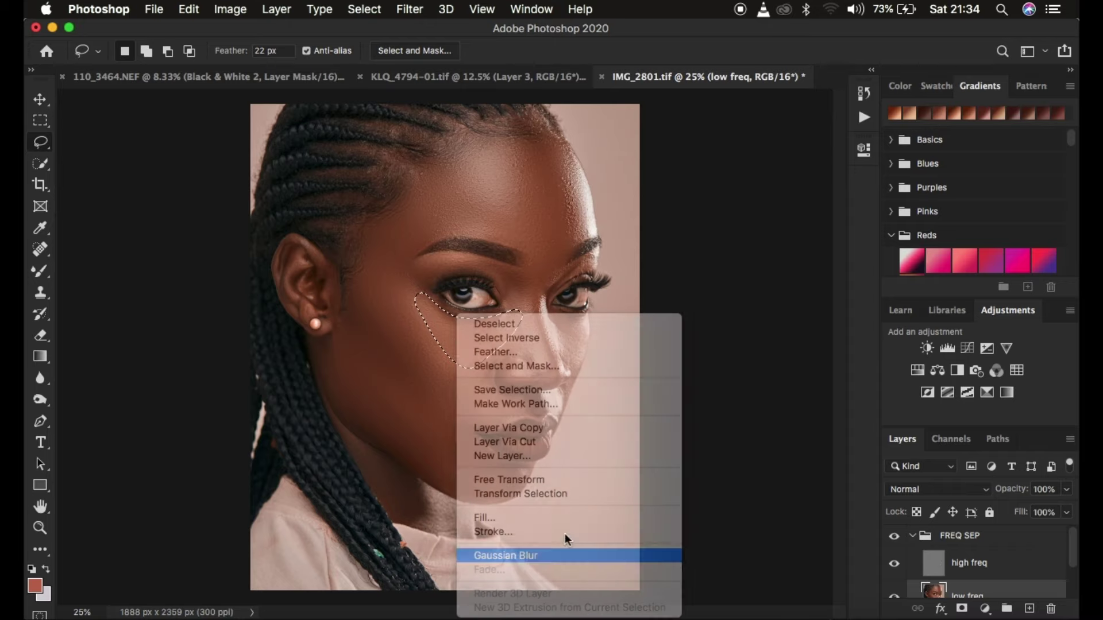
key("super+d")
mouse_move(553, 323)
left_mouse_down()
mouse_move(566, 358)
mouse_move(577, 309)
mouse_move(573, 340)
left_mouse_up()
right_click(572, 336)
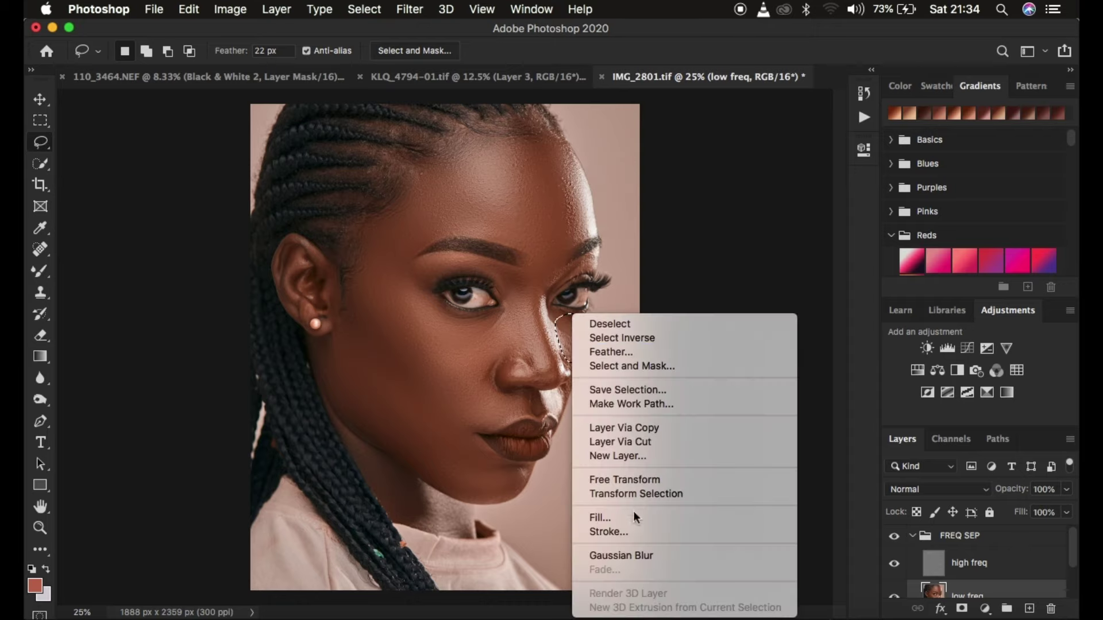
left_click(649, 556)
key("super+d")
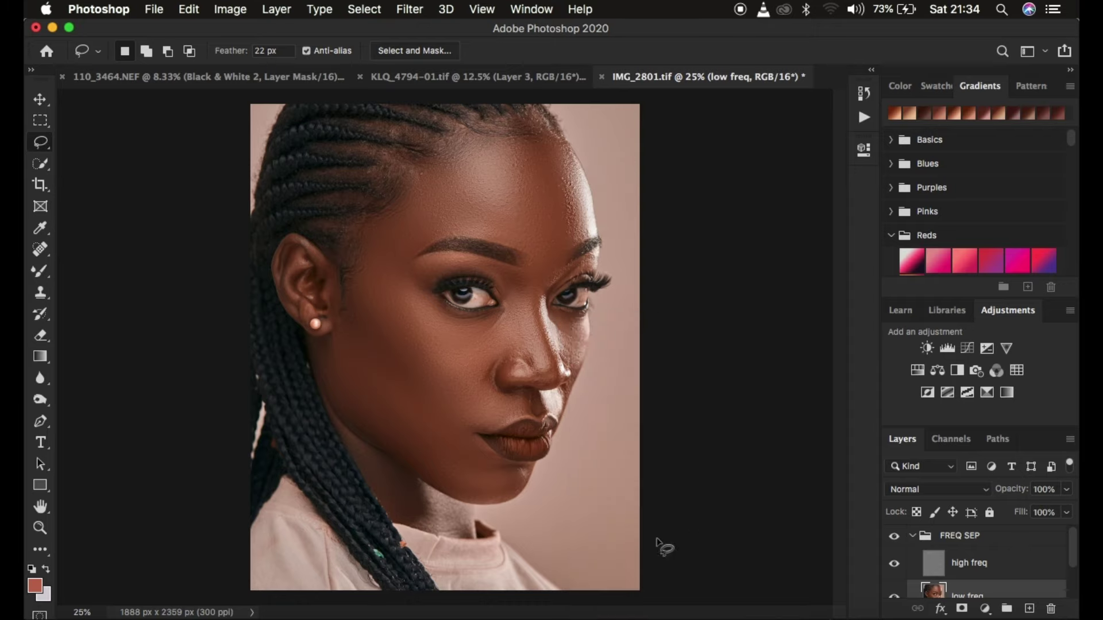
- Outline the chin area beside the lips with the Lasso, repeat the Gaussian Blur and deselect
mouse_move(450, 429)
left_mouse_down()
mouse_move(451, 487)
mouse_move(490, 503)
mouse_move(516, 494)
mouse_move(526, 476)
mouse_move(454, 431)
left_mouse_up()
right_click(475, 456)
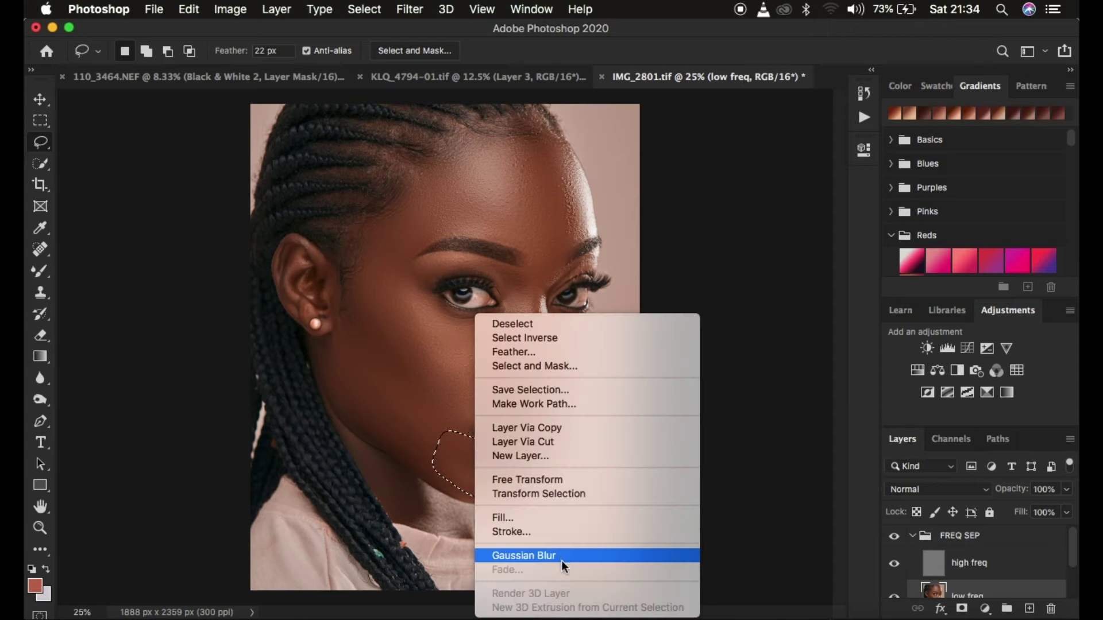
key("Escape")
left_click(588, 534)
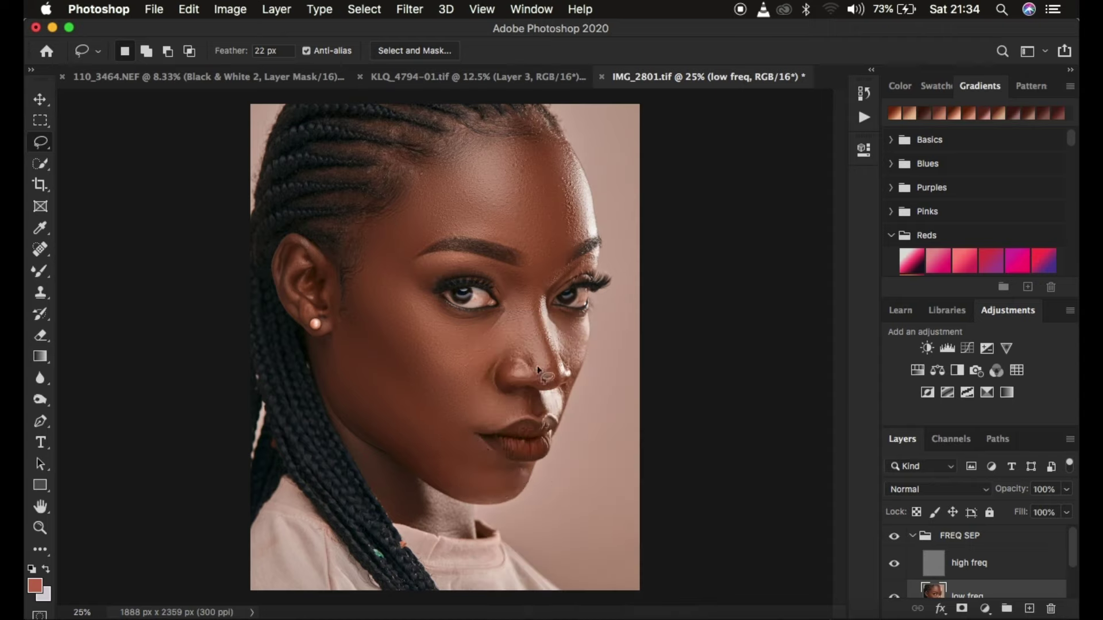
- Blur a small Lasso selection just under the nearer eye, fade the Gaussian Blur at 100% opacity in Normal mode, and deselect
mouse_move(479, 340)
left_mouse_down()
mouse_move(500, 306)
mouse_move(479, 322)
left_mouse_up()
right_click(479, 323)
left_click(561, 553)
right_click(487, 315)
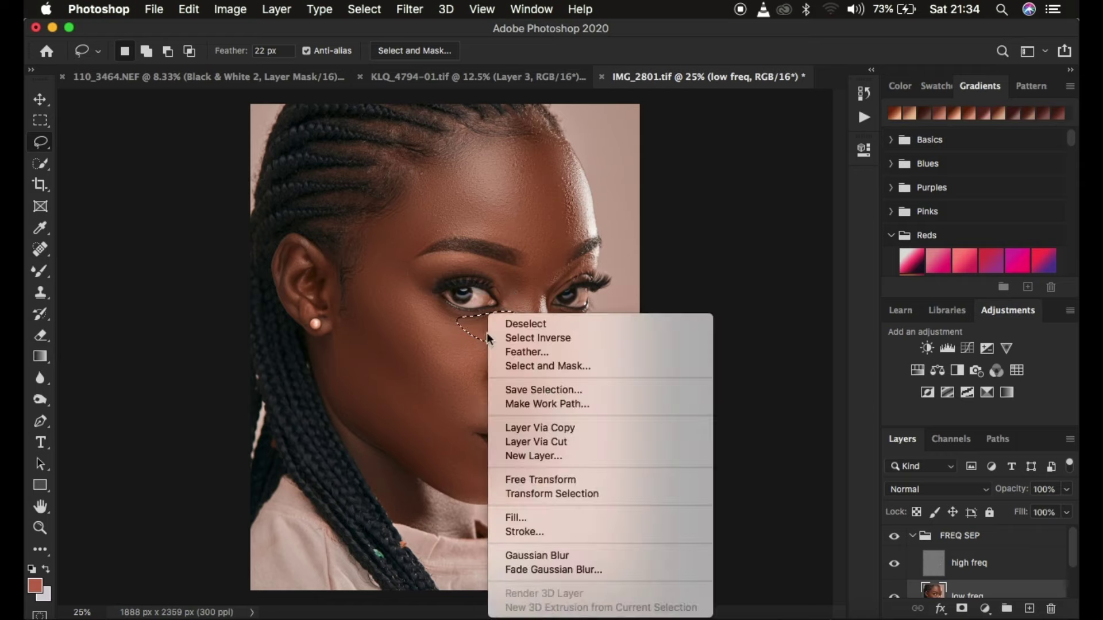
left_click(585, 571)
left_click_drag(769, 199, 865, 198)
left_click(867, 184)
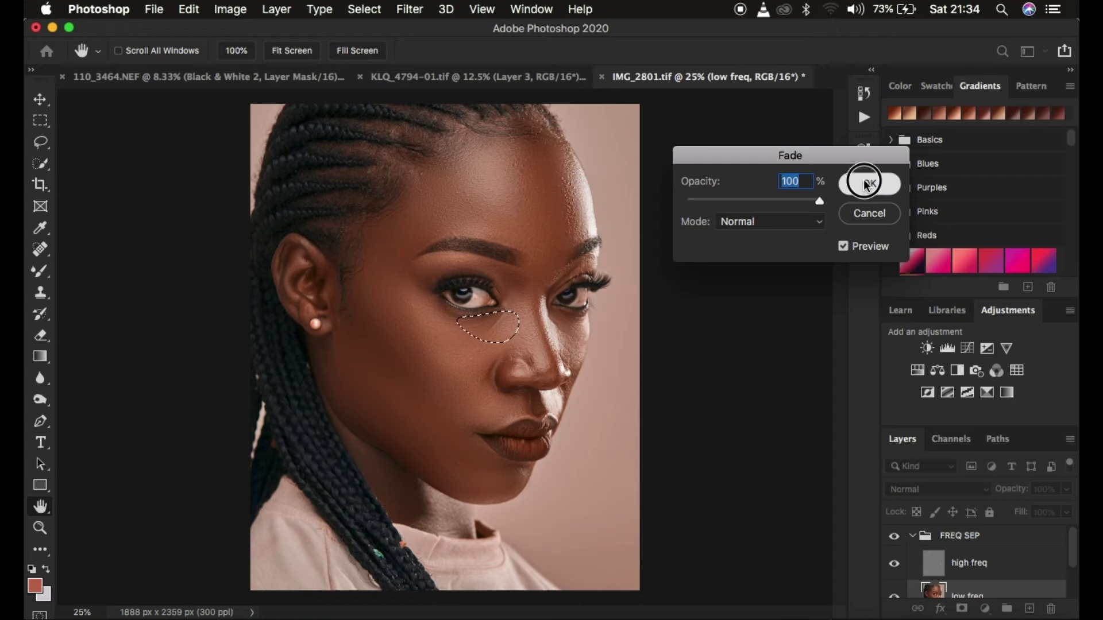
key("l")
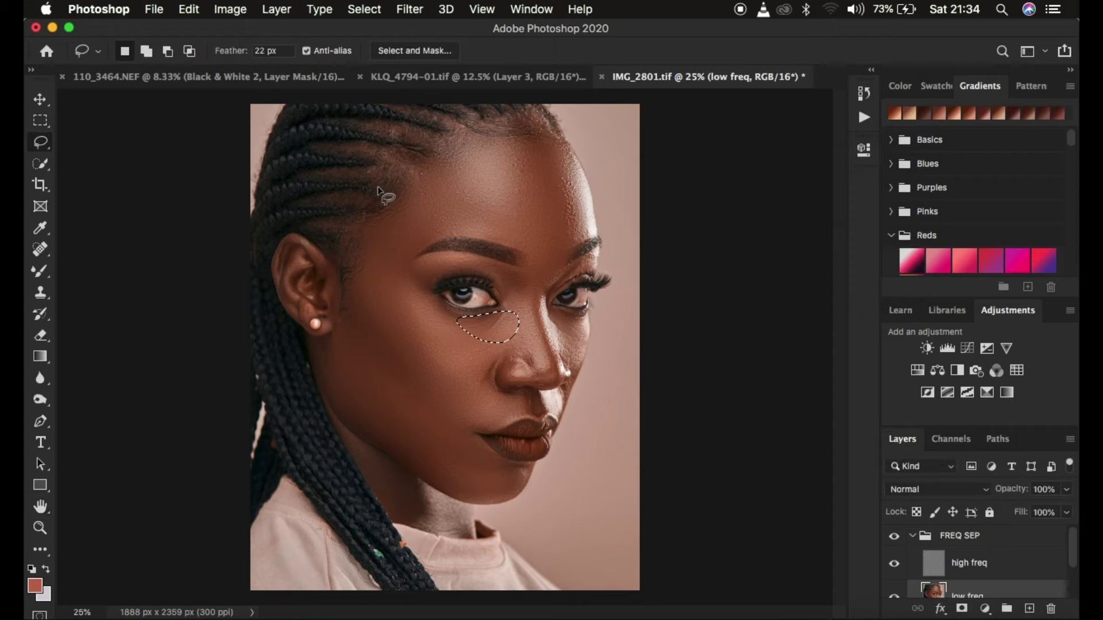
key("super+d")
key("super+minus")
key("super+minus")
key("super+equal")
key("super+equal")
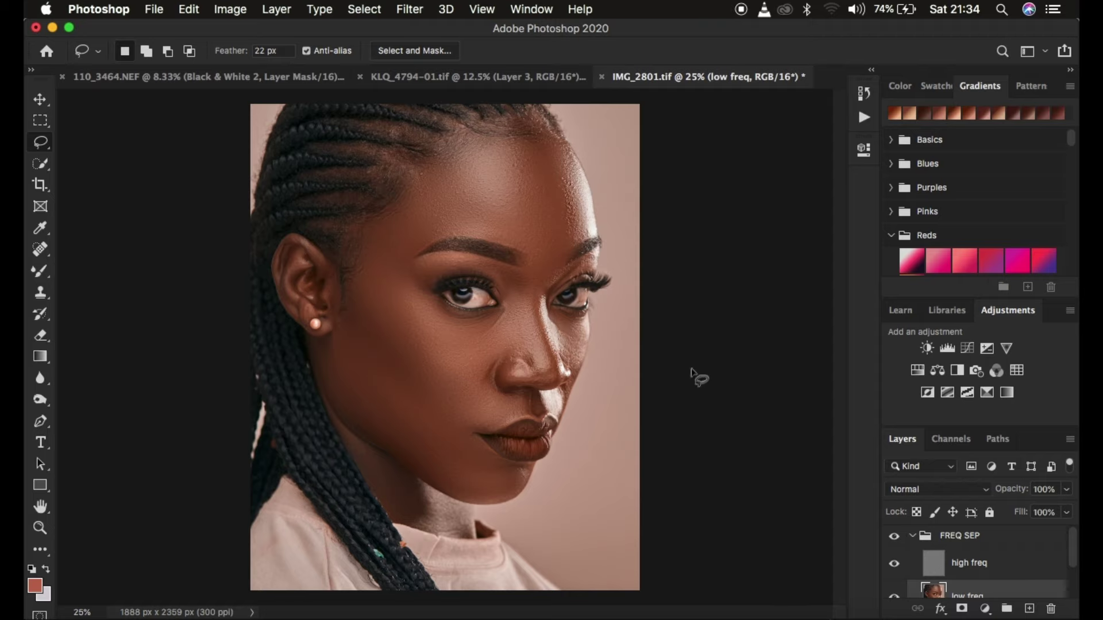
- Select the high freq layer and prepare the Clone Stamp tool with a 25 px brush for the cheek under the eye
left_click(995, 564)
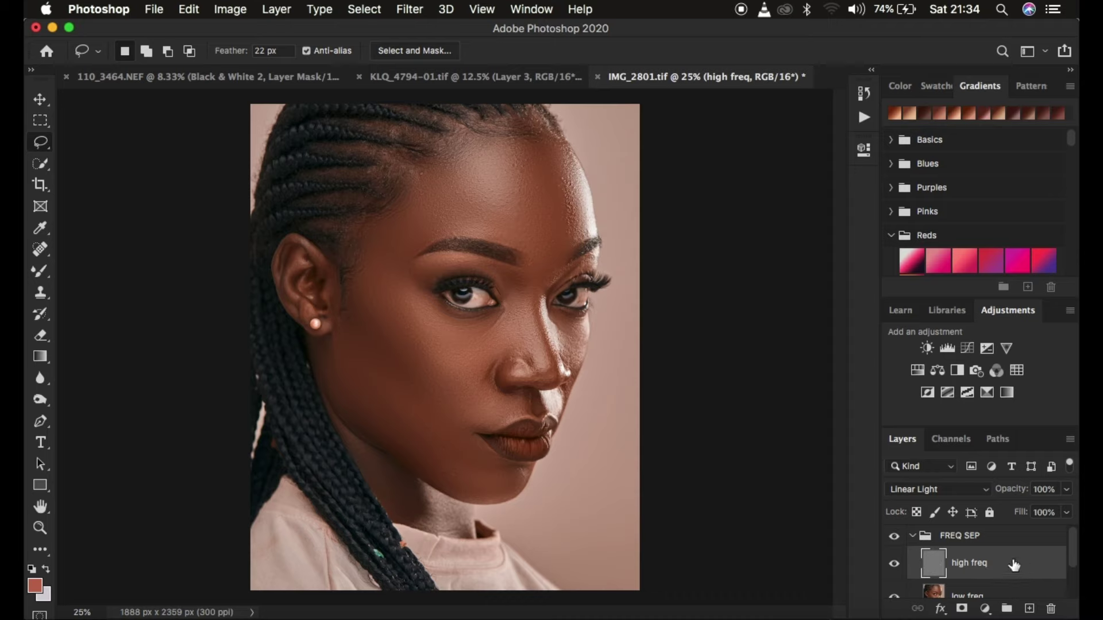
left_click(41, 294)
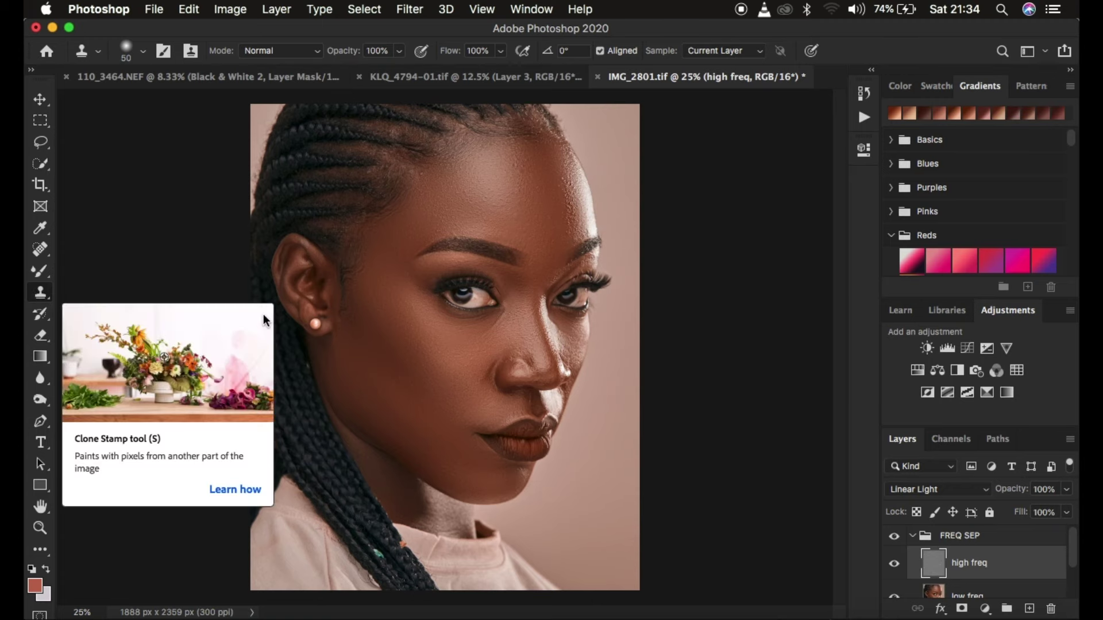
key("super+equal")
key("super+equal")
key("super+equal")
key("super+equal")
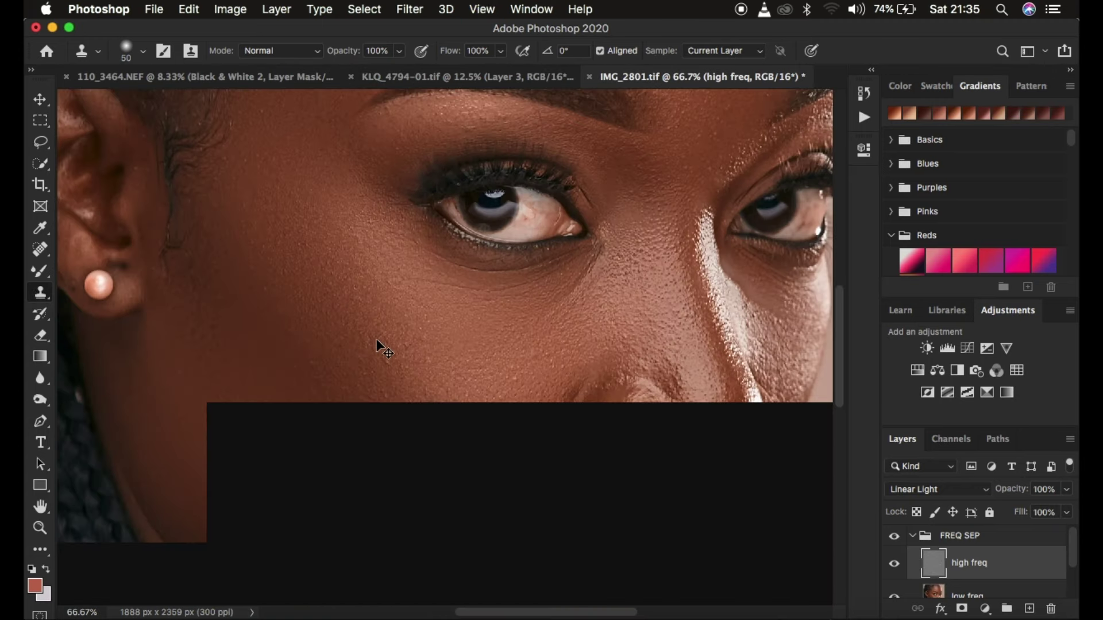
scroll(584, 283, "right", 4)
scroll(583, 283, "up", 2)
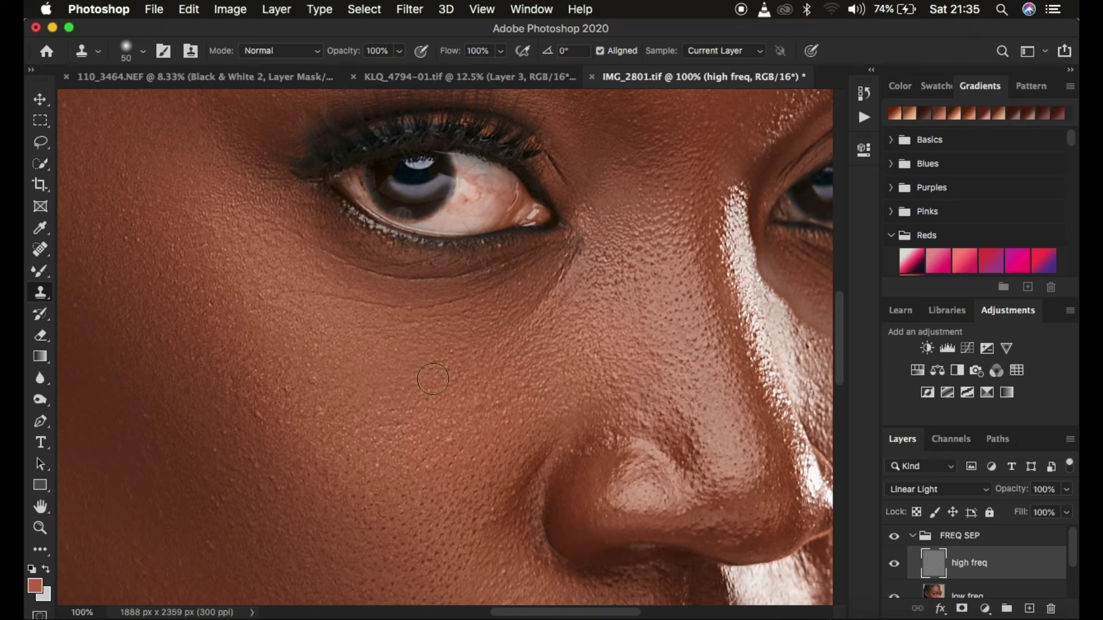
key("bracketleft")
key("bracketleft")
key("bracketleft")
key("bracketleft")
key("bracketleft")
- Sample clean cheek texture with the Clone Stamp on the high freq layer, stamp it on the cheek, and check that Sample is Current Layer
key("alt")
left_click(336, 410, "alt")
left_click(337, 360, "alt")
left_click(284, 392)
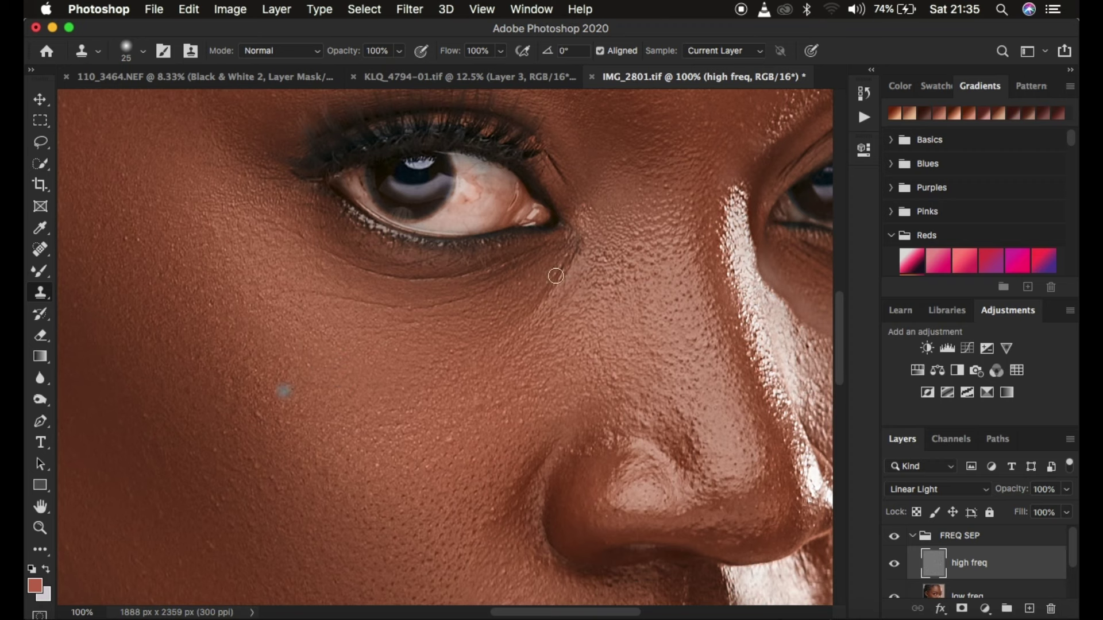
left_click(723, 51)
left_click(728, 50)
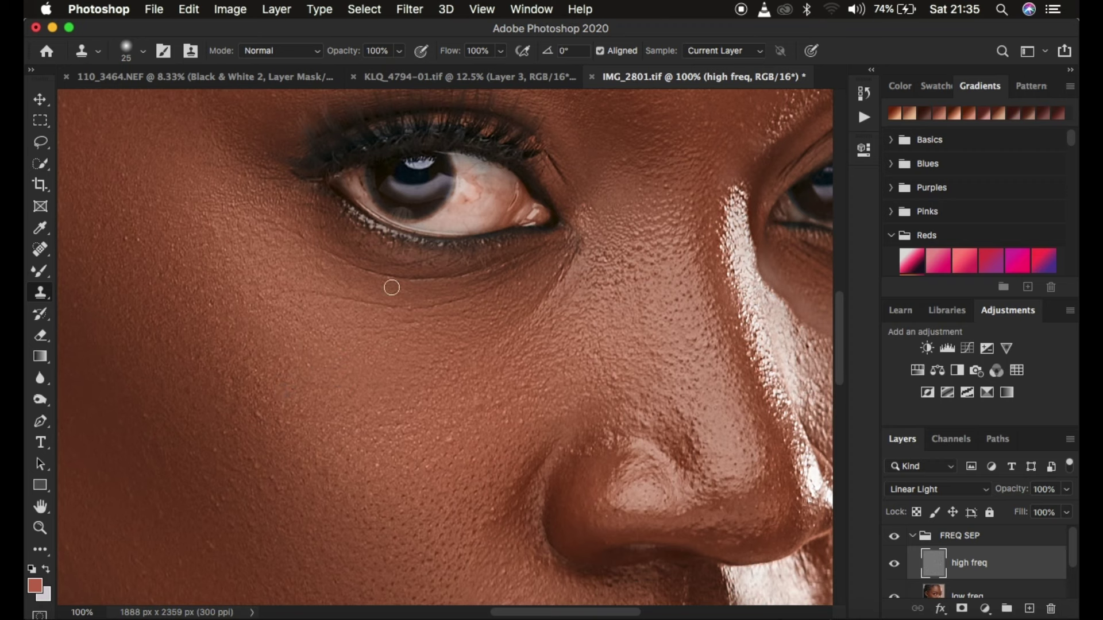
left_click(150, 254, "alt")
- Examine the skin texture of the cheek and the forehead between the eyebrows up close for areas needing texture repair
key("super+minus")
key("super+minus")
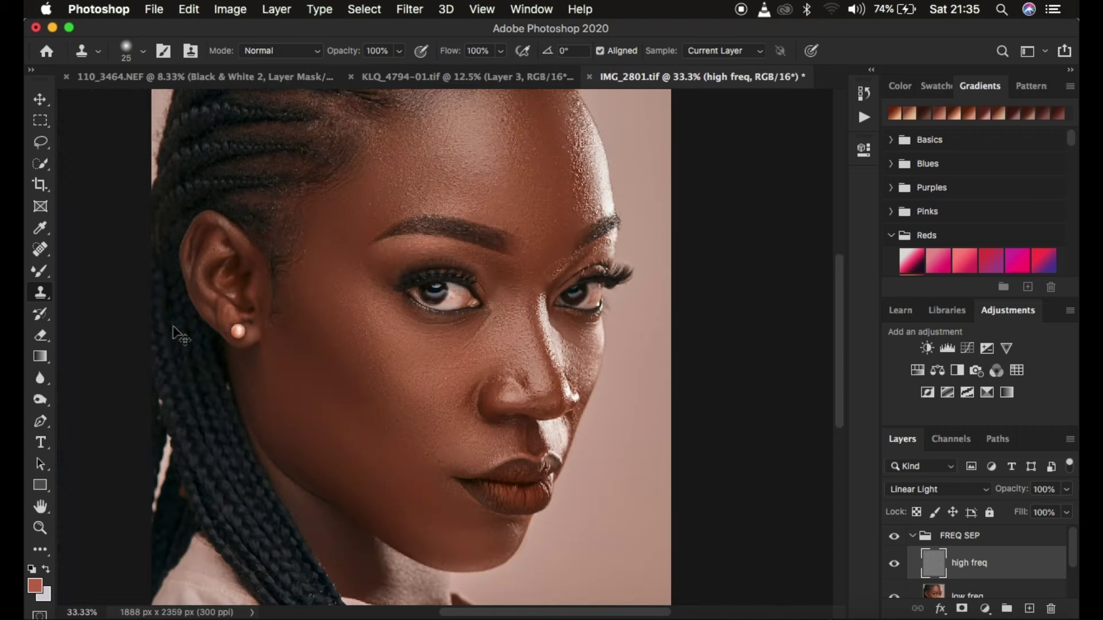
key("super+plus")
key("super+plus")
key("super+plus")
key("super+plus")
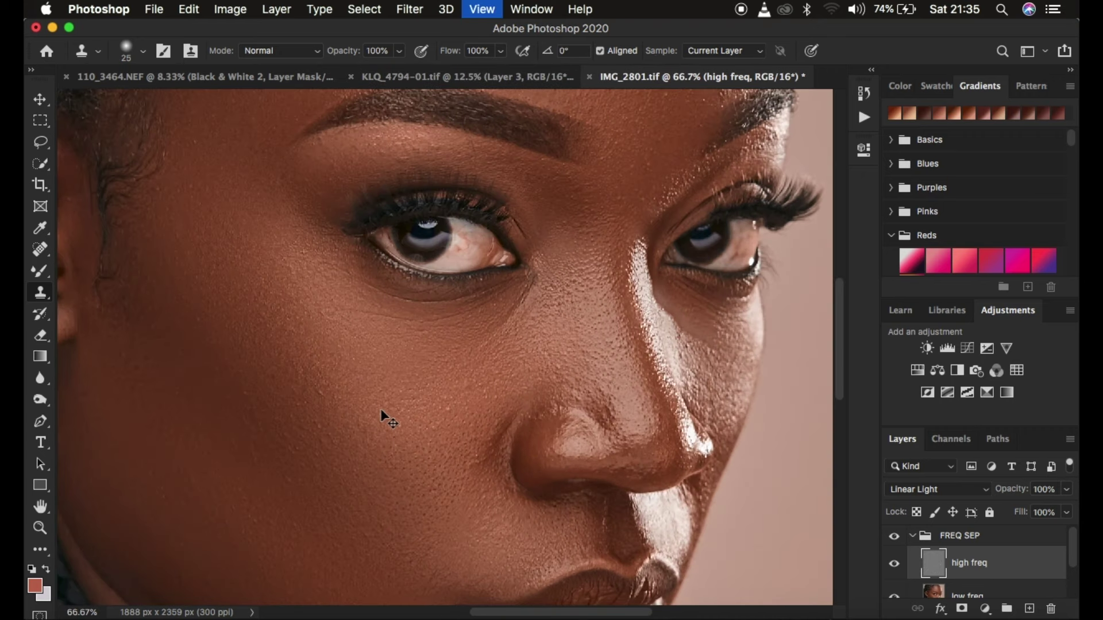
scroll(290, 424, "up", 10)
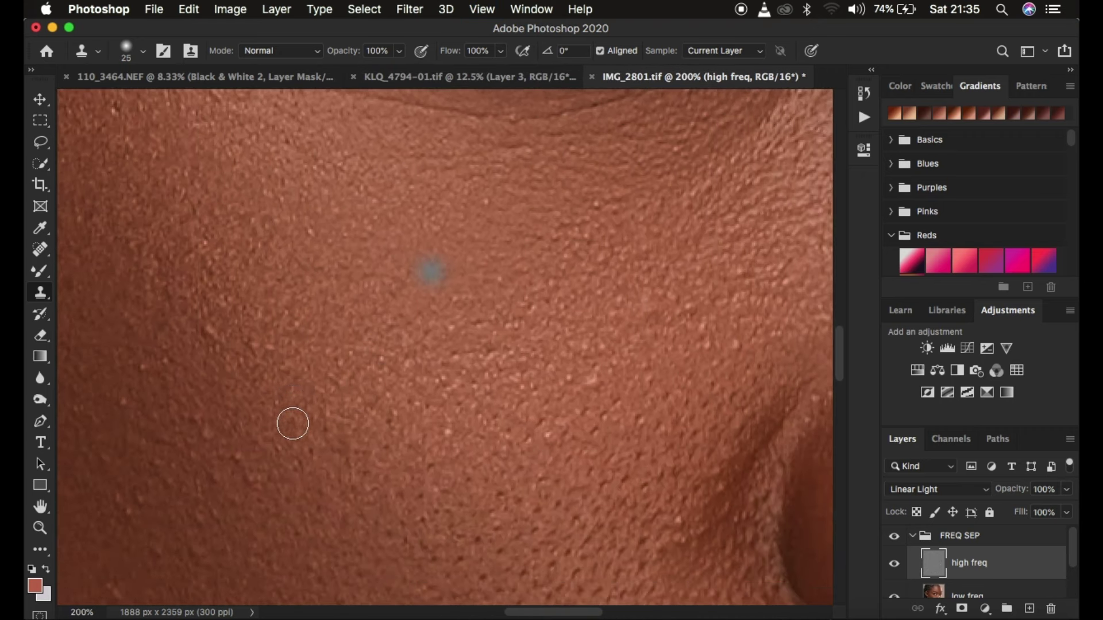
scroll(458, 356, "down", 5)
scroll(596, 256, "right", 5)
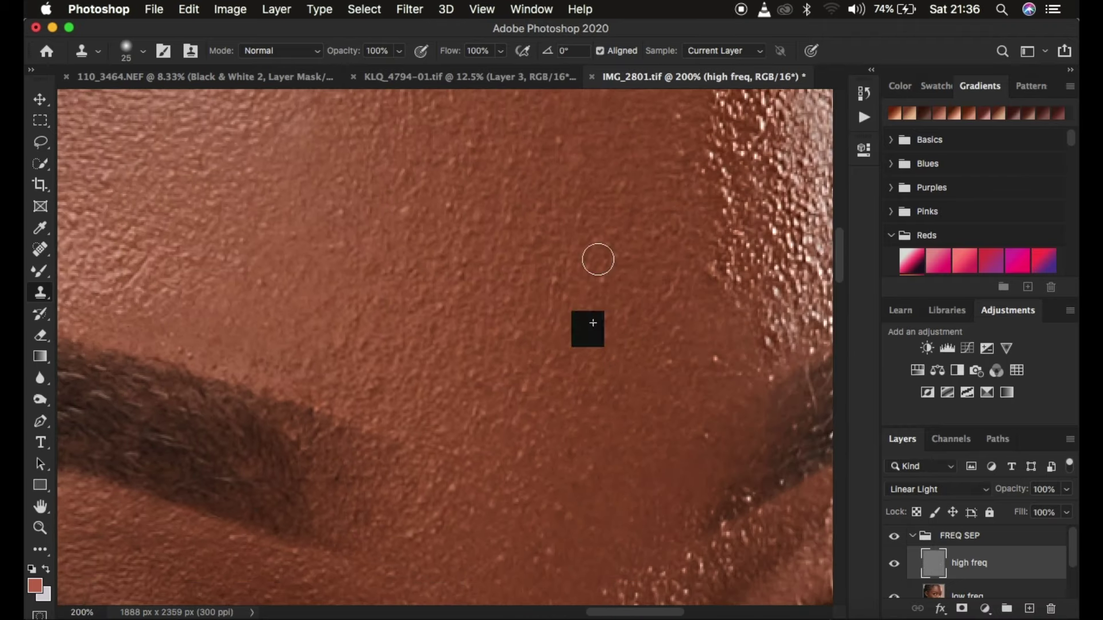
scroll(433, 206, "right", 5)
- Compare the whole portrait with the FREQ SEP group switched off and on several times, leaving the group visible
key("super+minus")
key("super+minus")
key("super+minus")
key("super+minus")
key("super+minus")
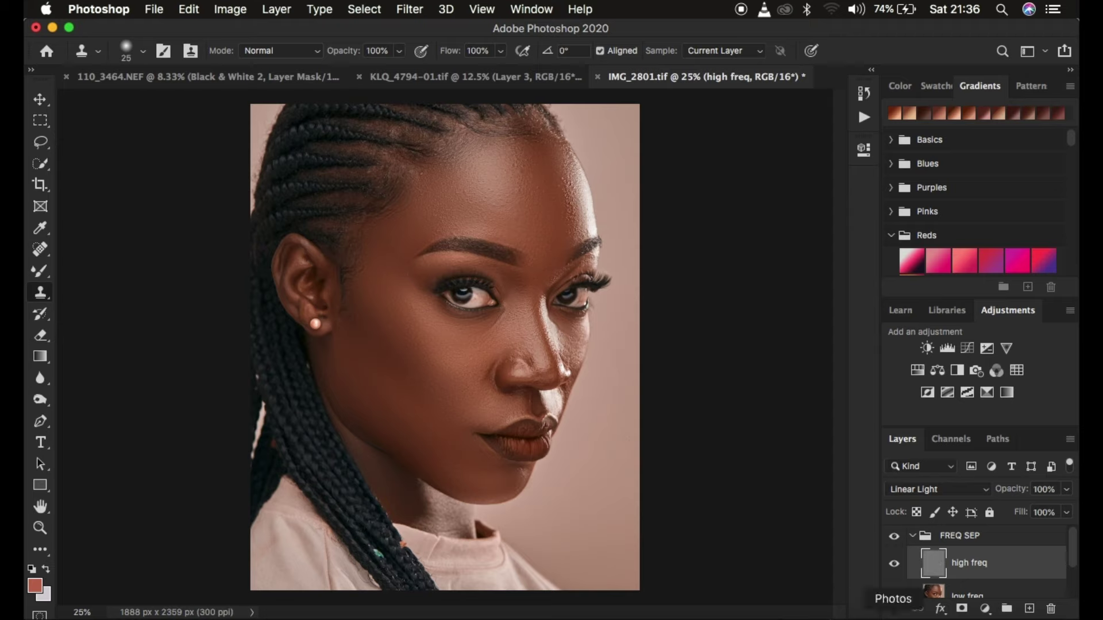
left_click(894, 540)
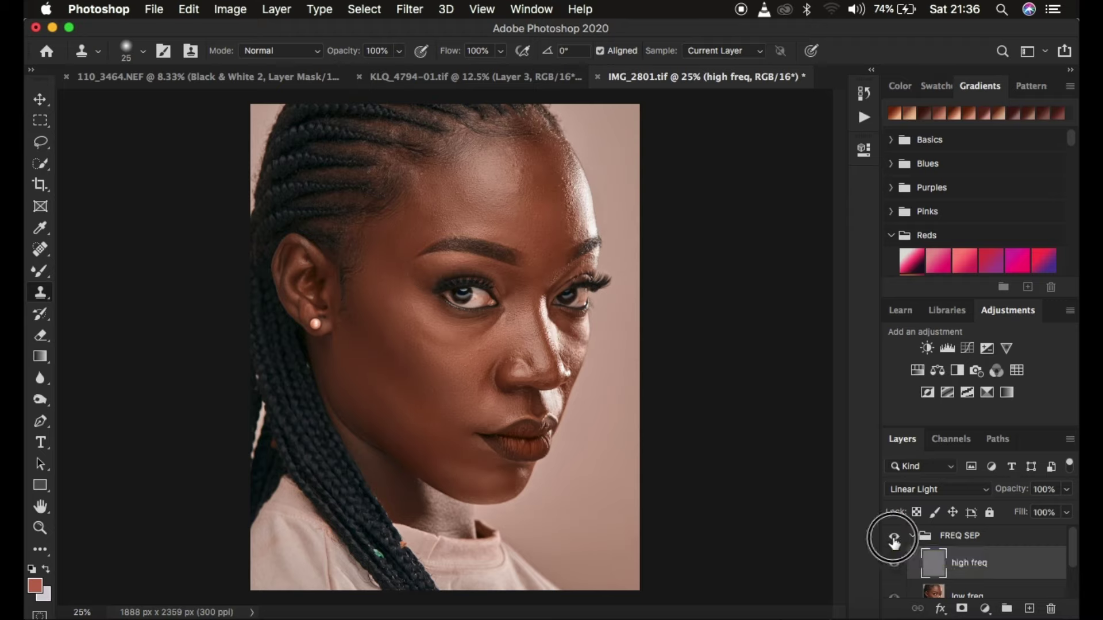
left_click(895, 540)
left_click(895, 540)
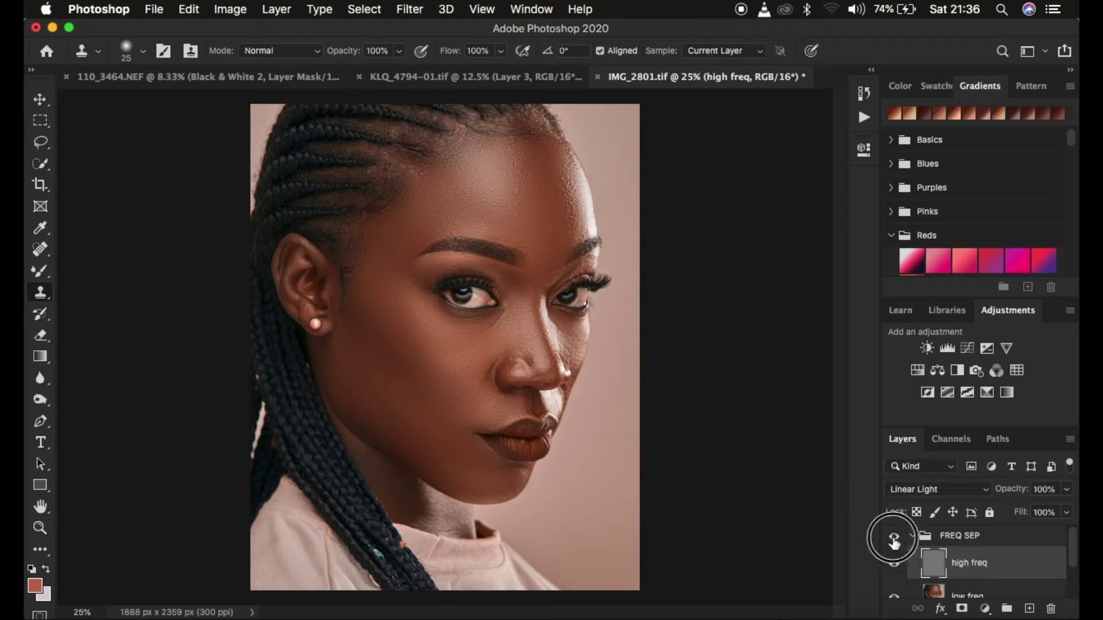
left_click(895, 540)
left_click(894, 540)
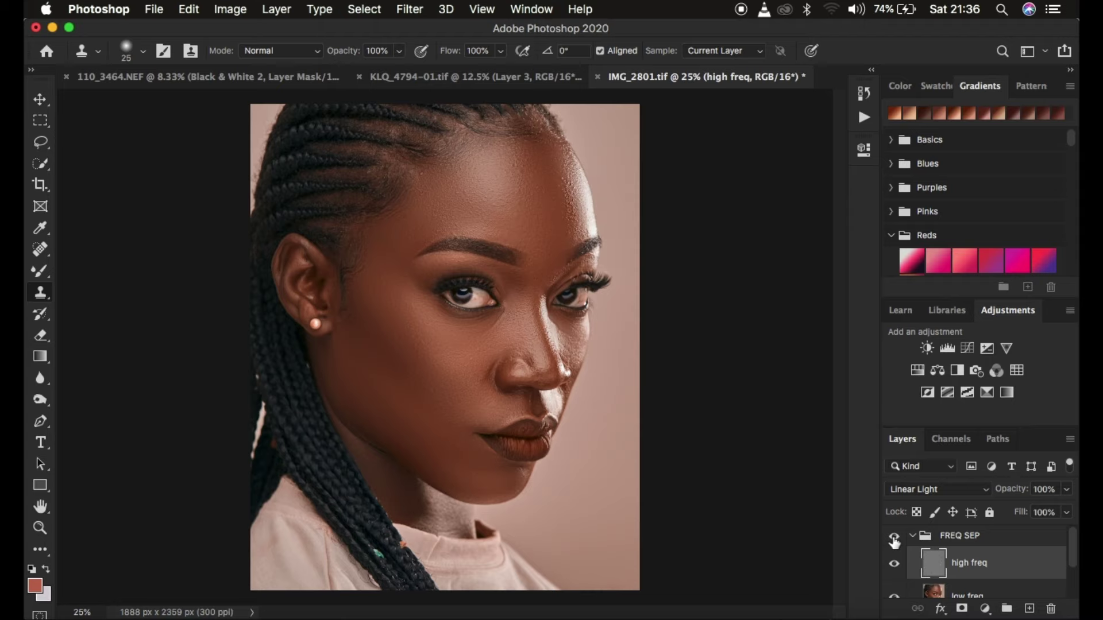